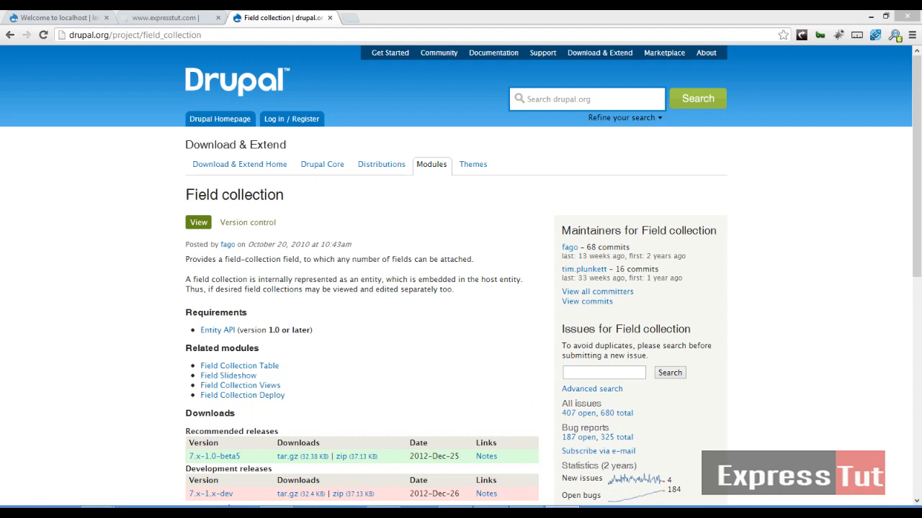
Download the field_collection module with 'drush dl field_collection', fixing the misspelled name.
mouse_move(277, 508)
click(311, 472)
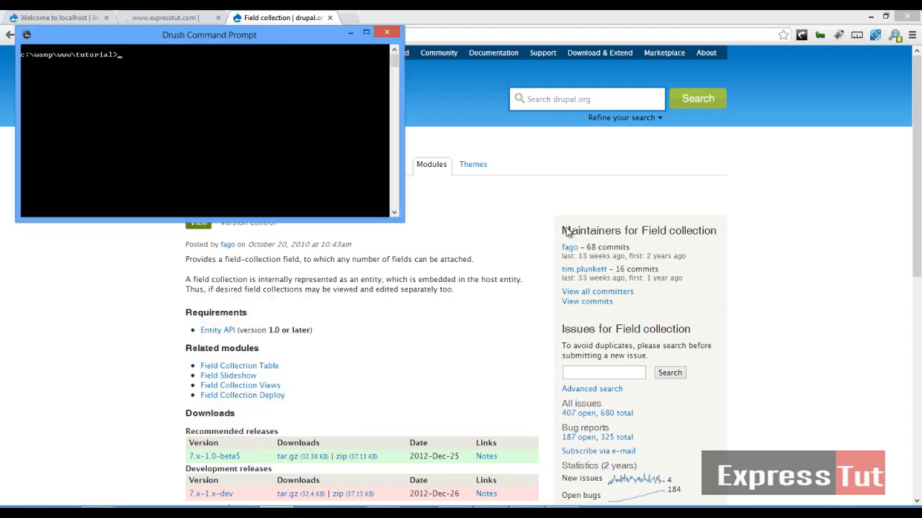
drag(289, 34, 711, 191)
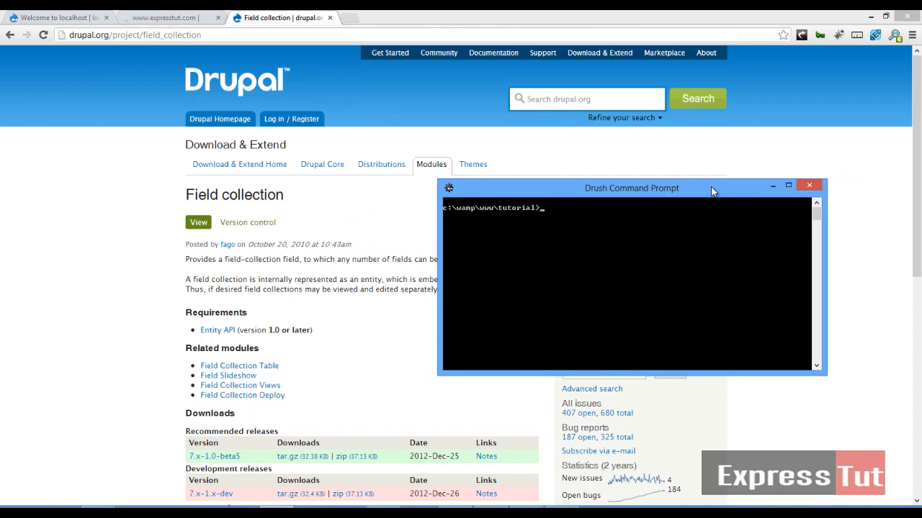
text(drush dl filed)
text(_collection)
key(Left)
key(Left)
key(Left)
key(Left)
key(Left)
key(Left)
key(Left)
key(Left)
key(Left)
key(BackSpace)
key(BackSpace)
key(BackSpace)
text(eld)
key(Return)
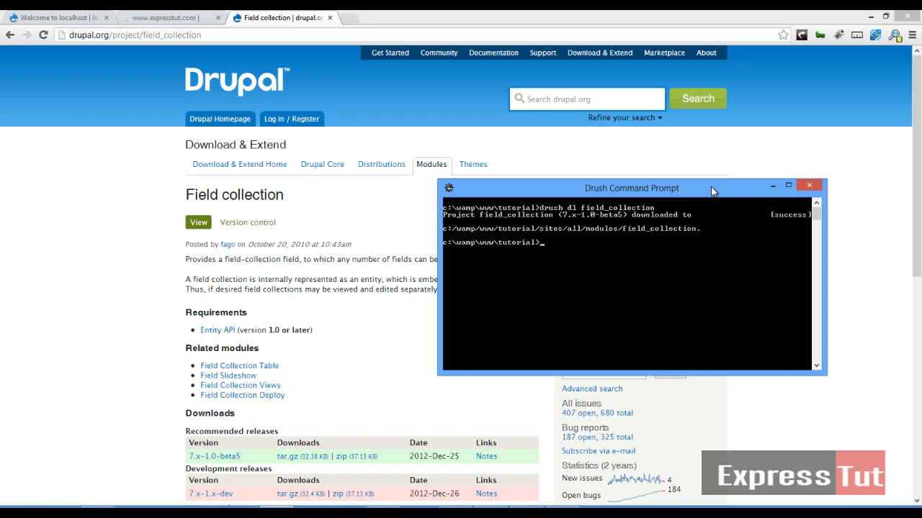
Enable field_collection with 'drush en field_collection -y' and clear caches with 'drush cc all'.
text(drush en field_collection -y)
key(Return)
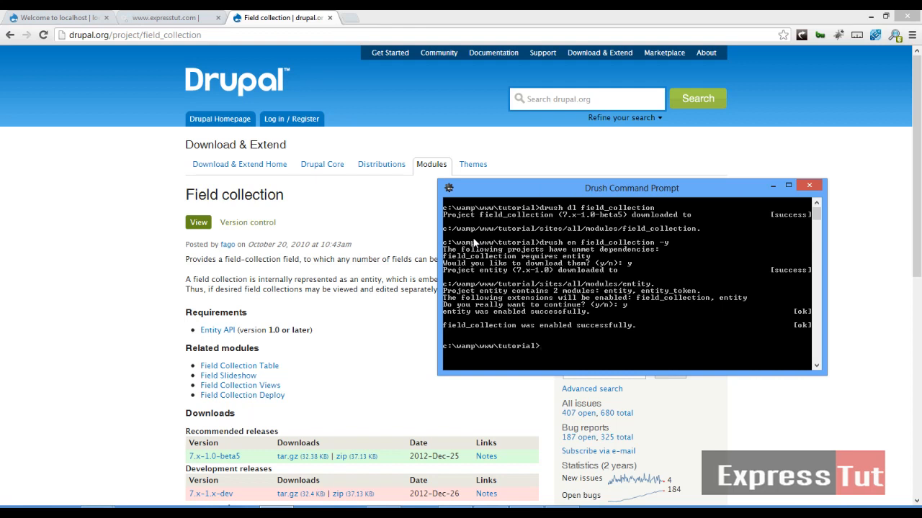
text(drush cc all)
key(Return)
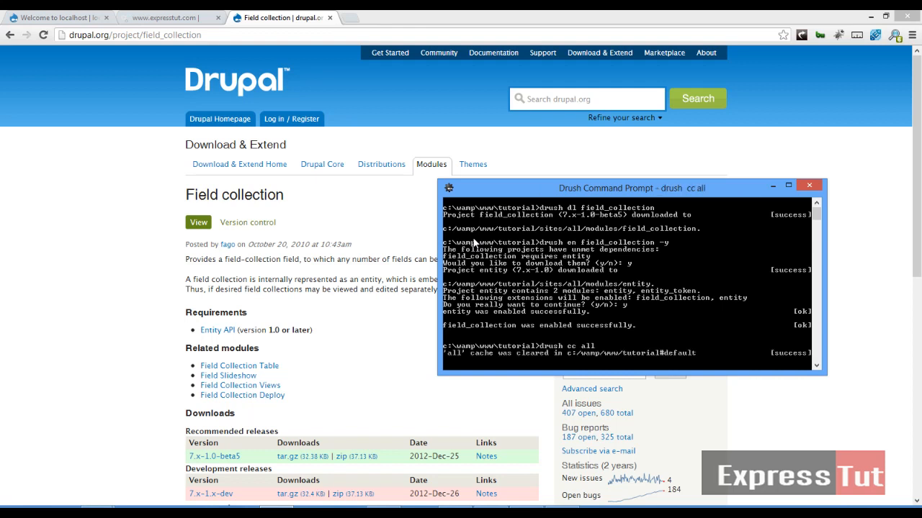
click(75, 17)
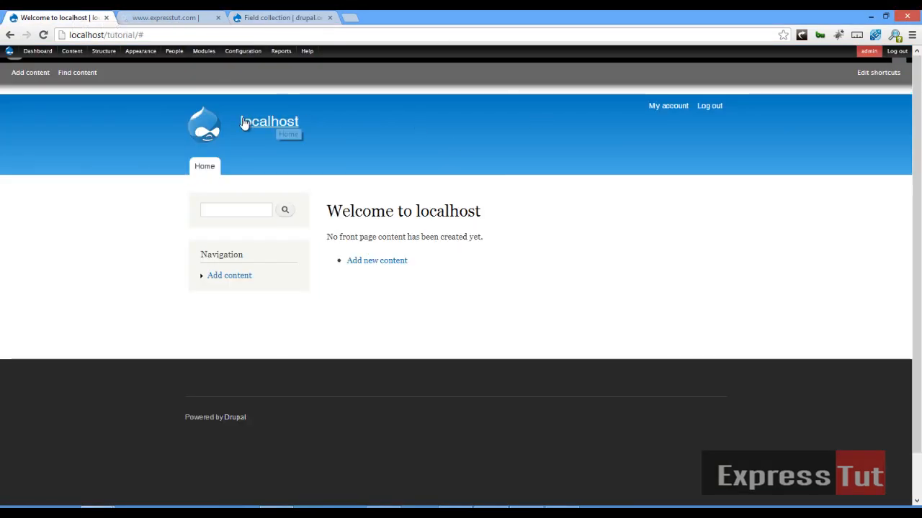
Add a content type named 'Job Application' and save it to go on to its fields.
click(206, 141)
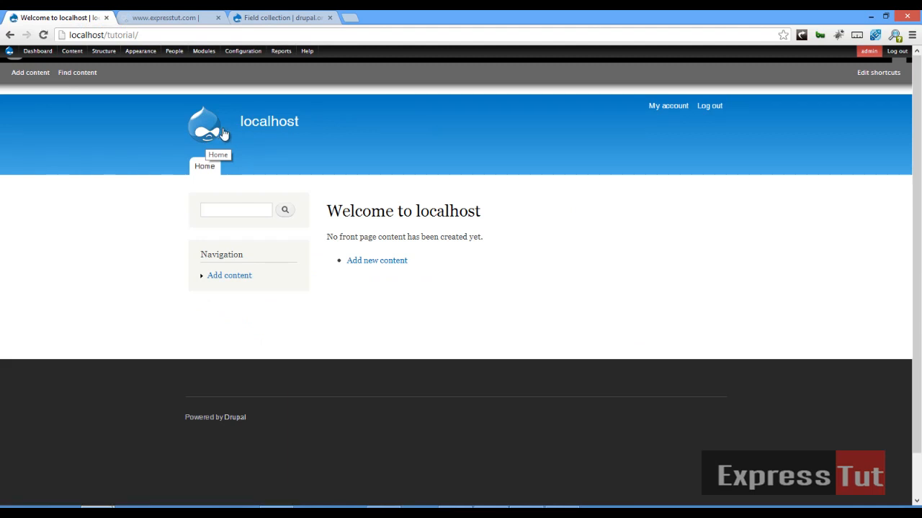
mouse_move(80, 57)
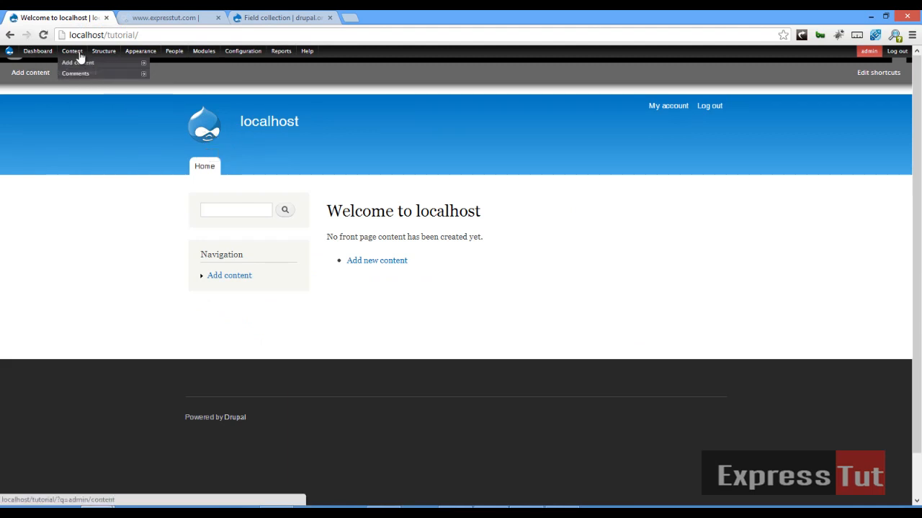
mouse_move(134, 76)
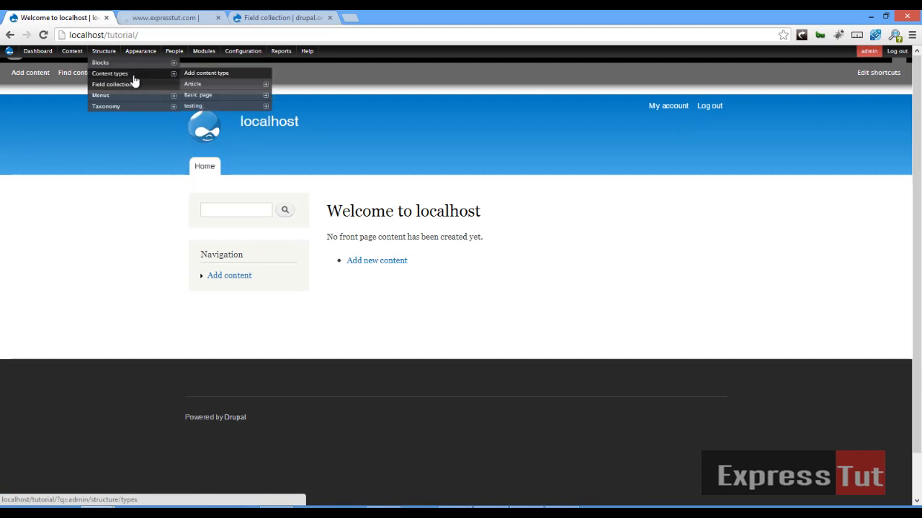
click(230, 75)
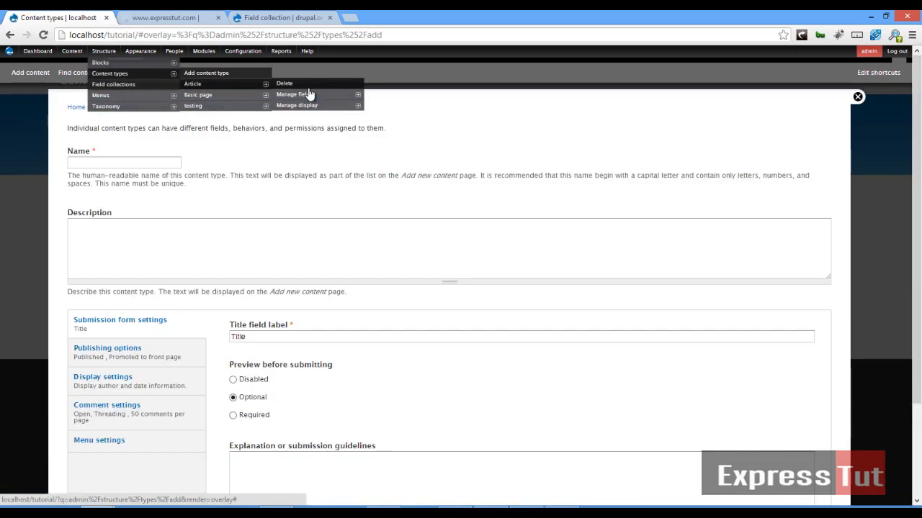
click(108, 159)
text(Jo)
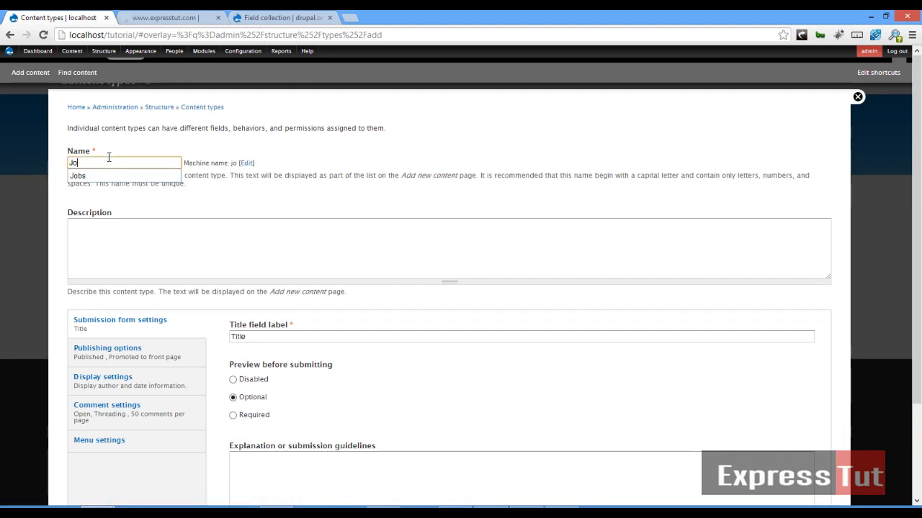
text(b Application)
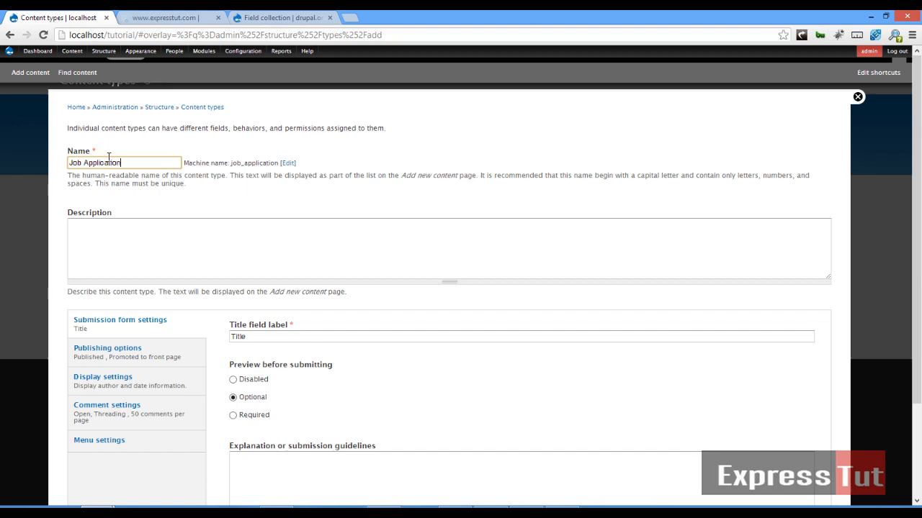
scroll(97, 216, down, 3)
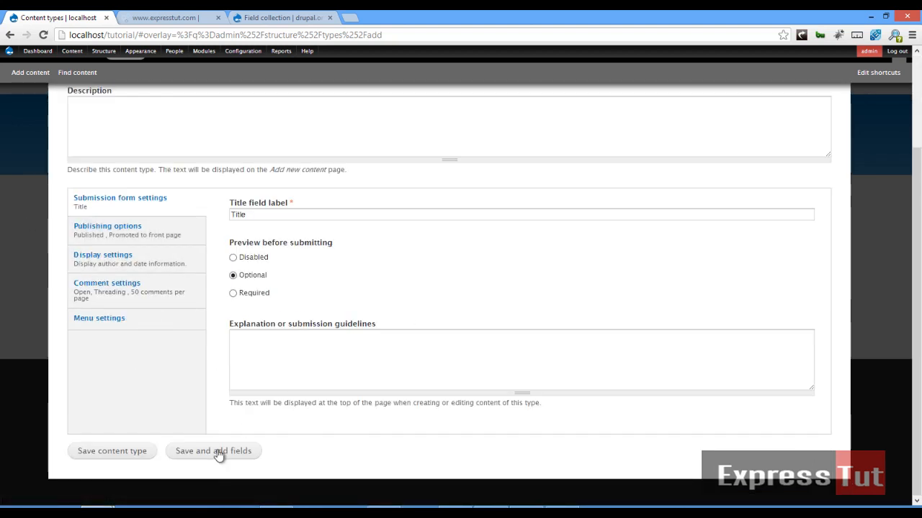
click(218, 453)
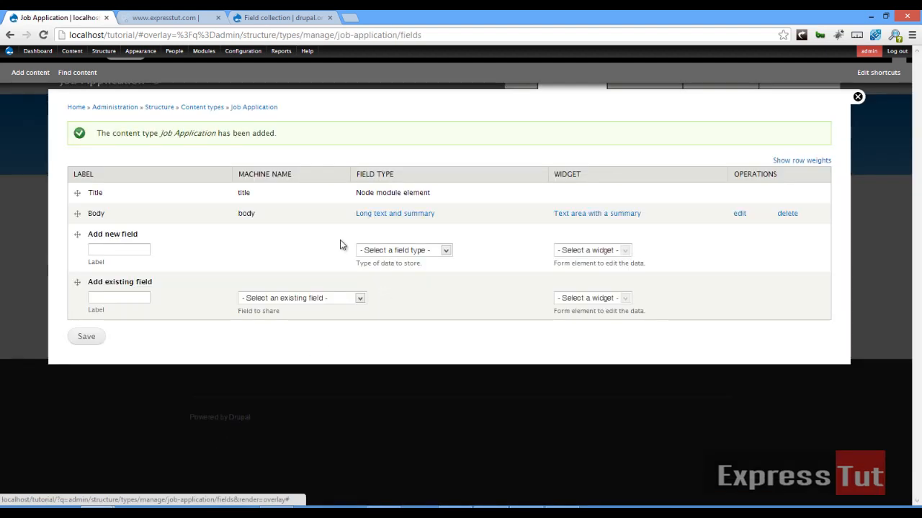
Add a 'Work Experience' field of type Field collection with the Embedded widget.
click(102, 247)
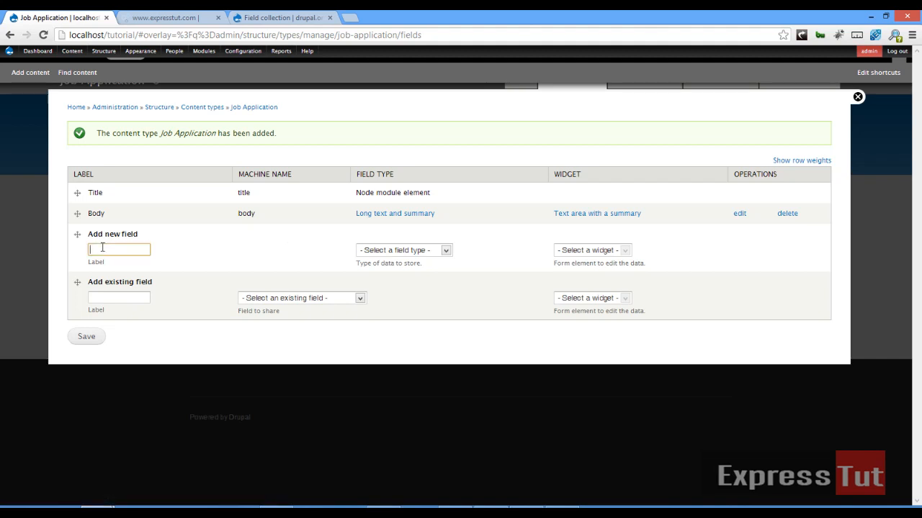
text(Work Expre)
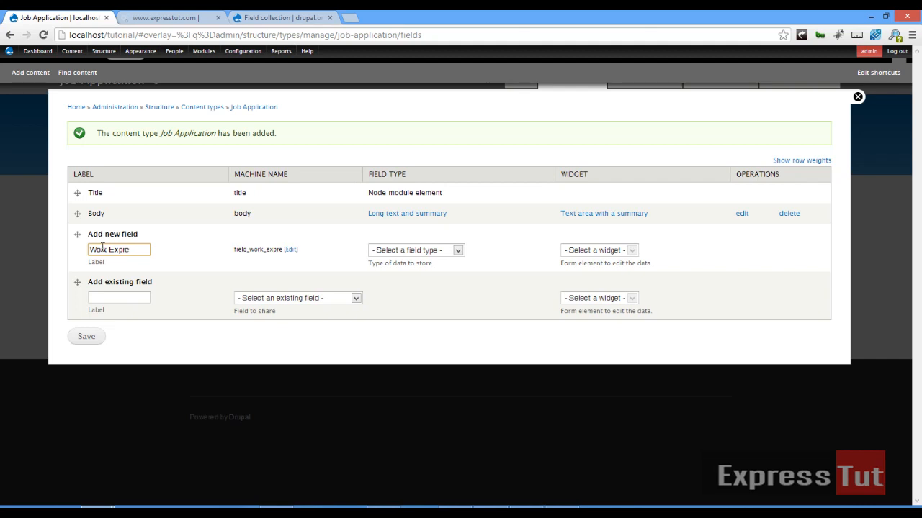
text(rienc)
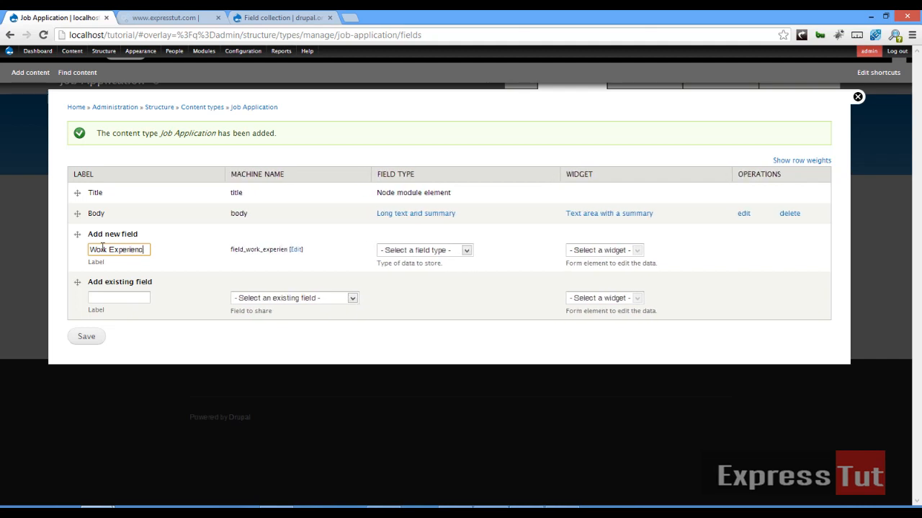
text(e)
click(452, 250)
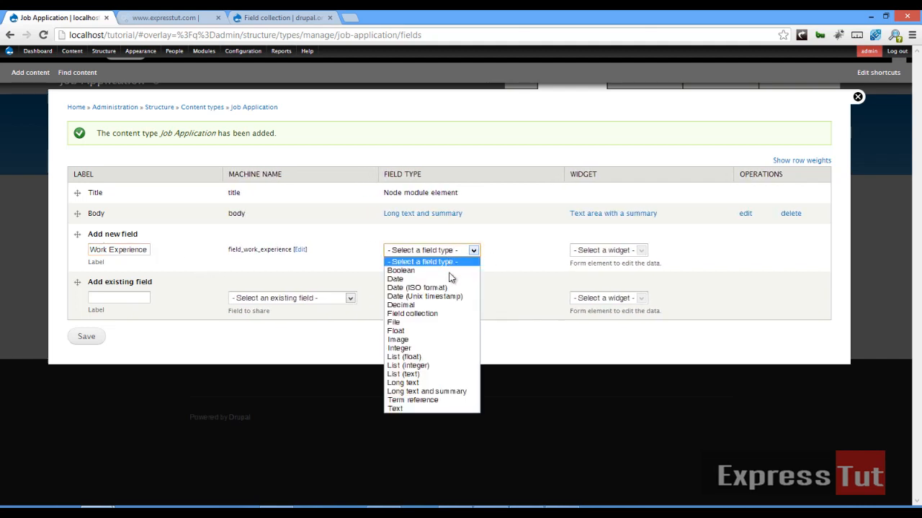
click(454, 313)
click(614, 249)
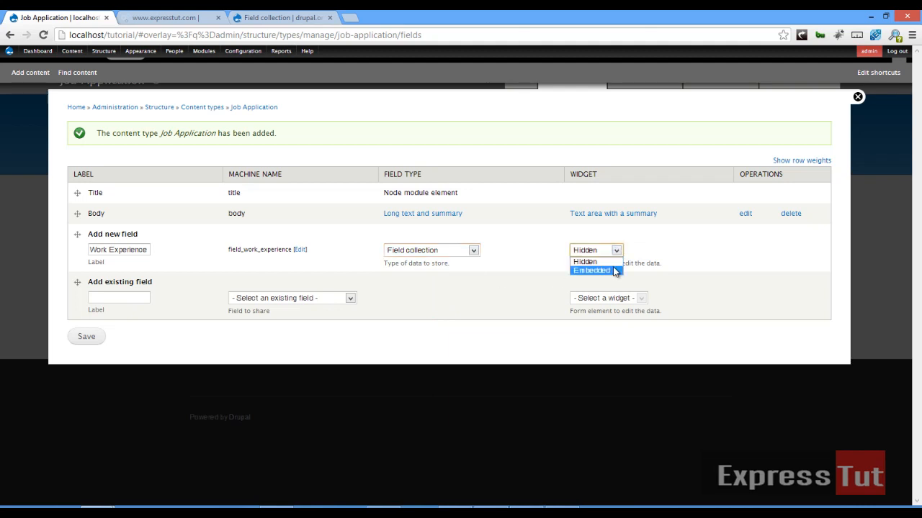
click(593, 270)
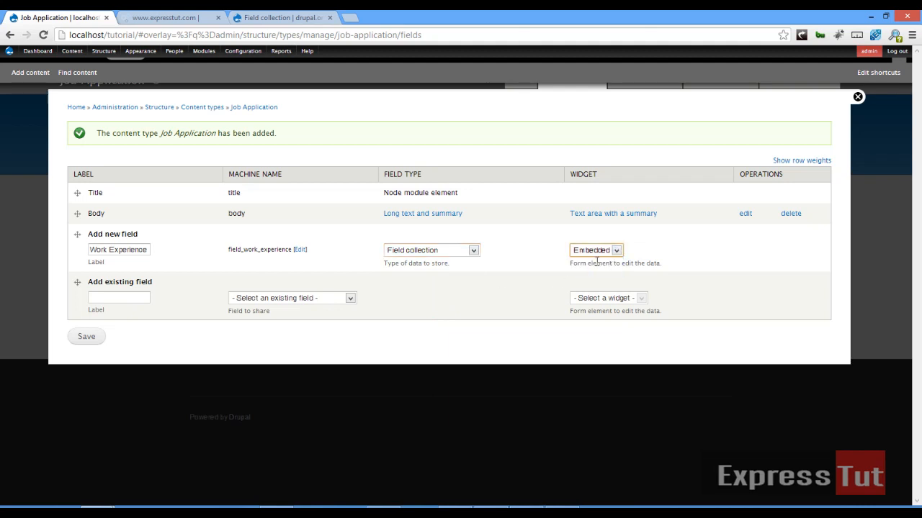
click(87, 337)
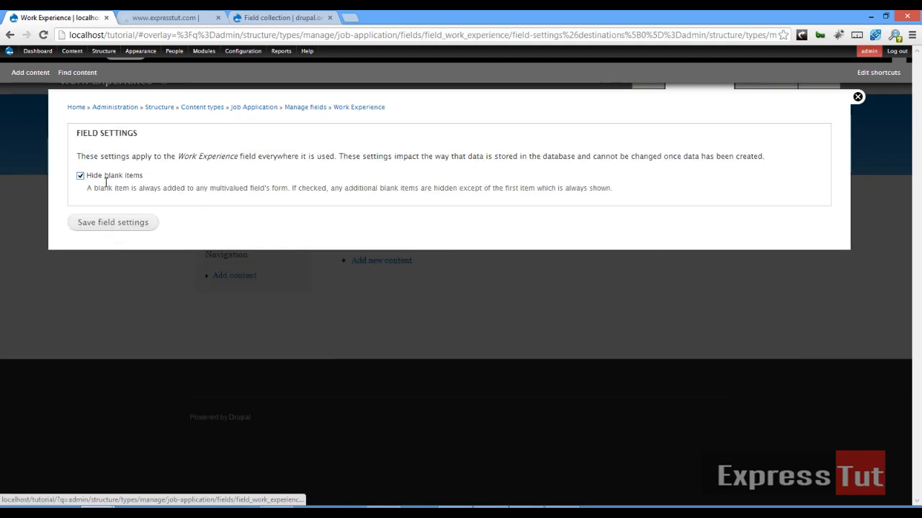
Save Work Experience's field settings with Number of values set to Unlimited.
click(117, 228)
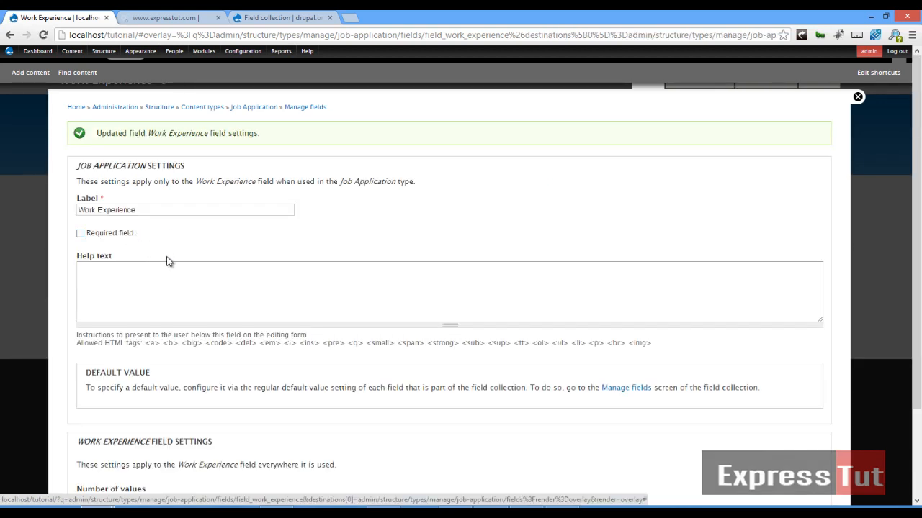
scroll(166, 262, down, 3)
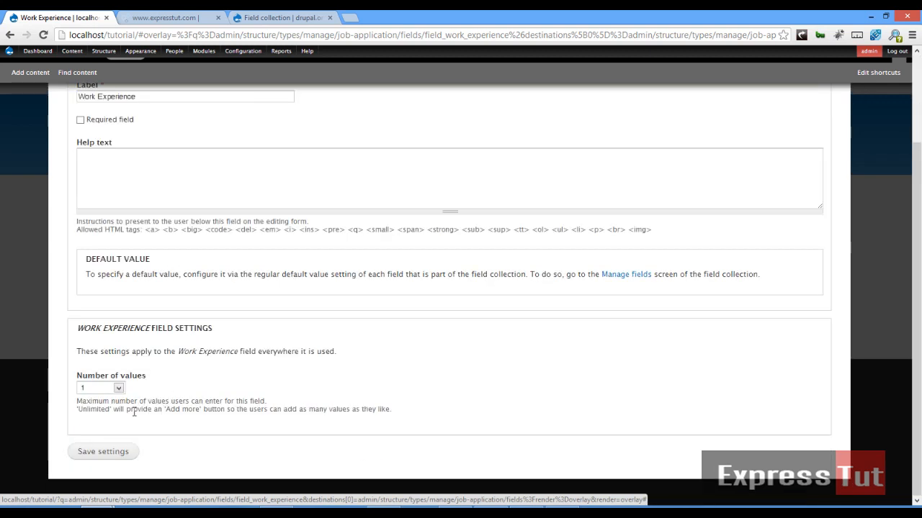
click(119, 389)
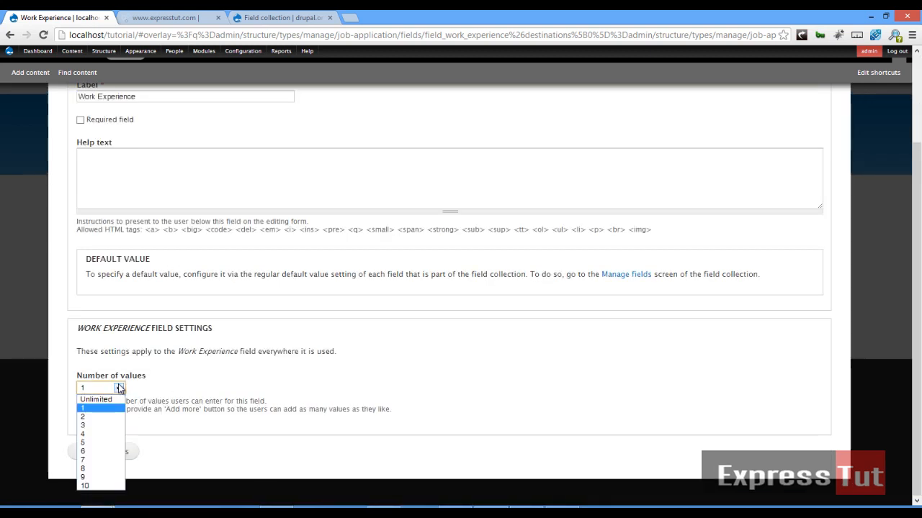
click(110, 401)
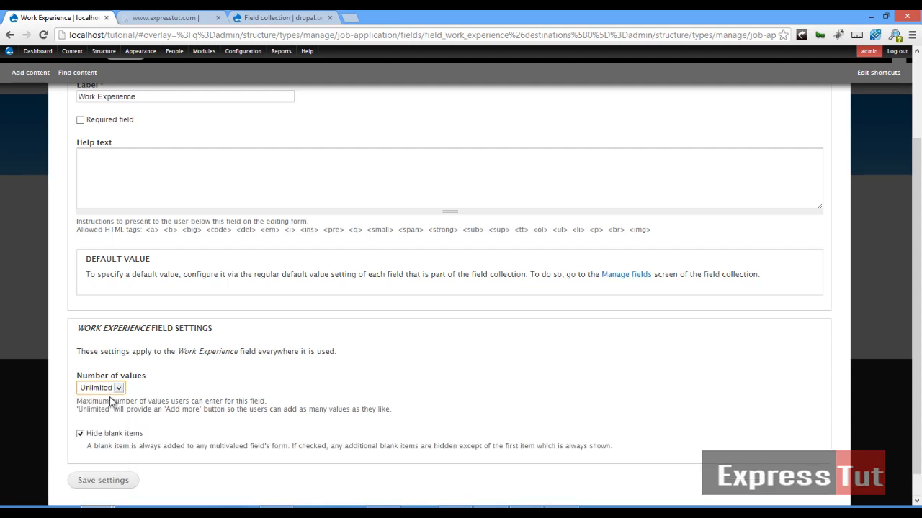
click(121, 481)
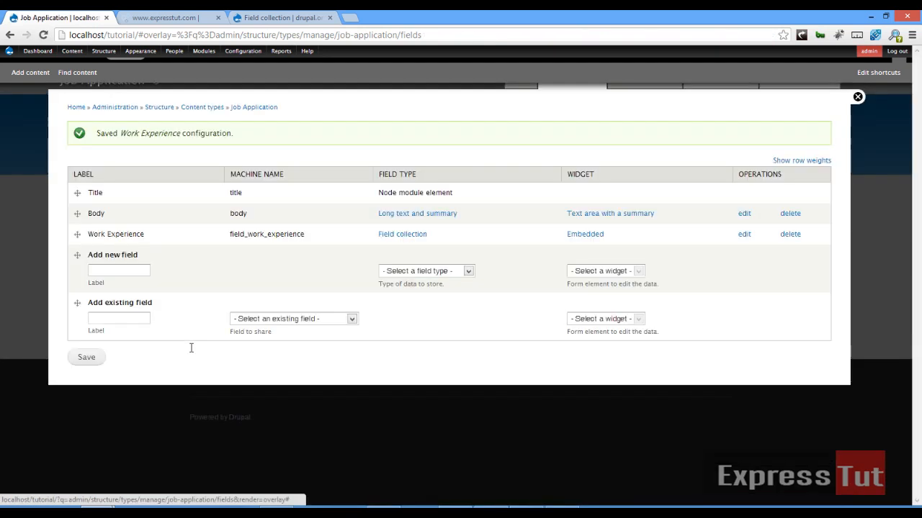
click(117, 270)
Add a 'Qualification' field of type Field collection with the Embedded widget.
text(Qu)
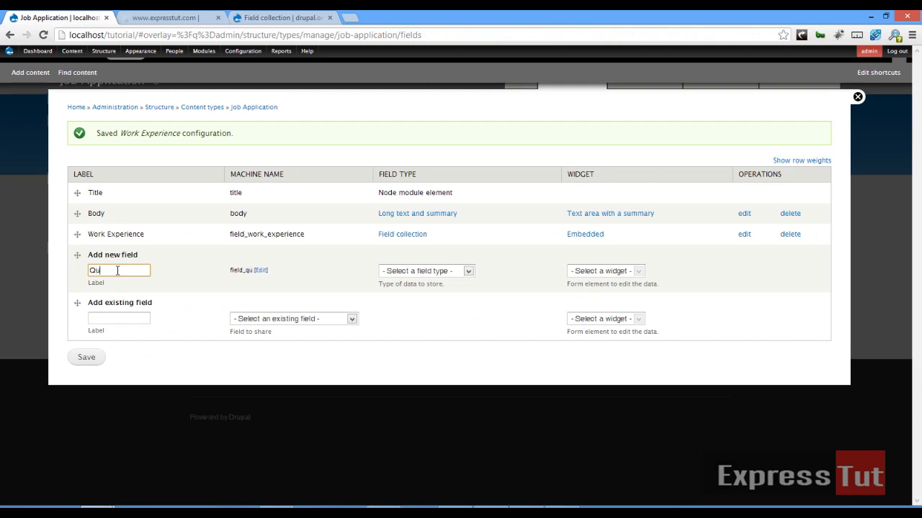
text(alification)
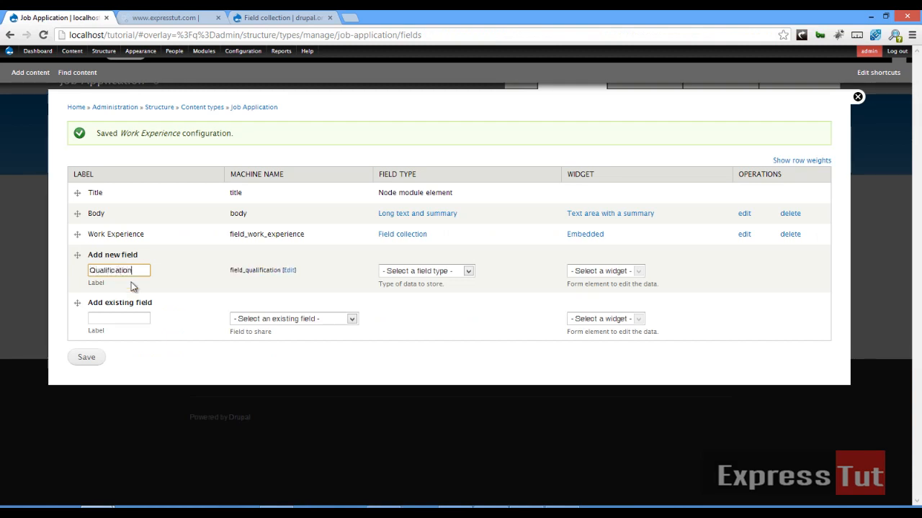
click(401, 276)
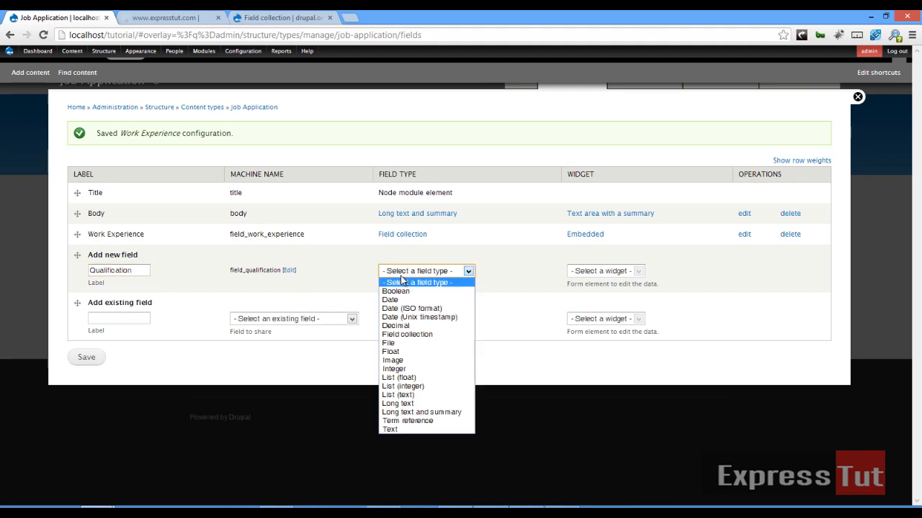
click(406, 334)
click(599, 275)
click(595, 292)
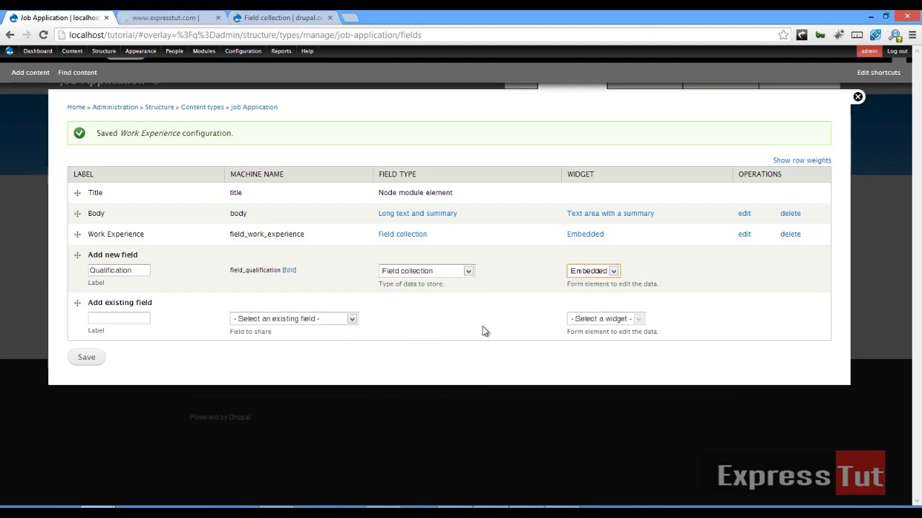
click(90, 356)
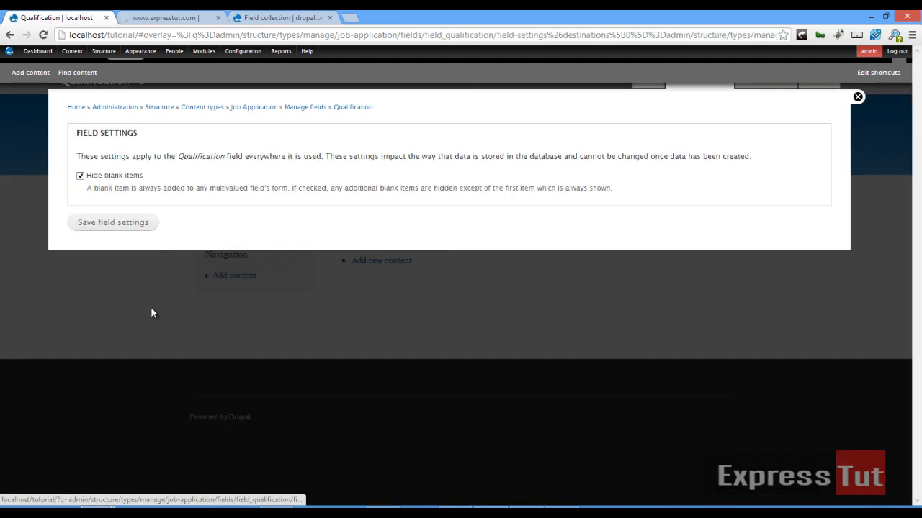
Save Qualification's field settings with Number of values set to Unlimited.
click(135, 229)
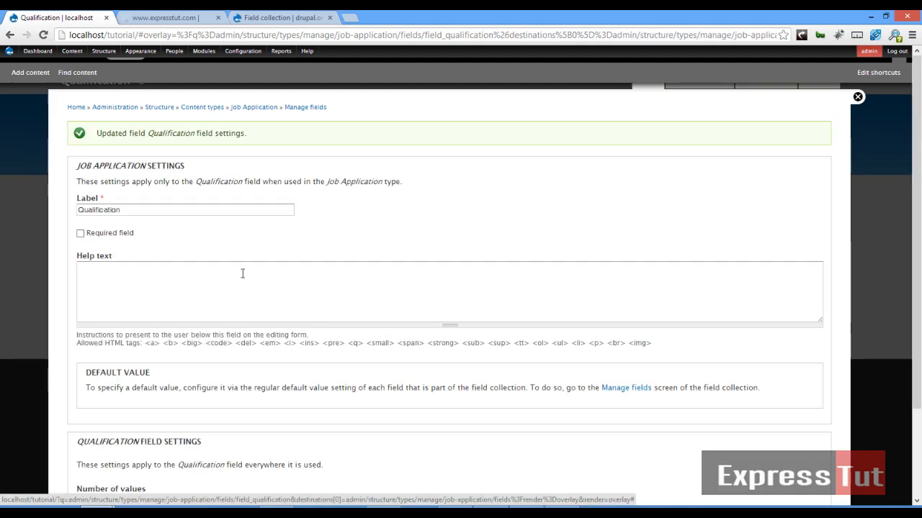
scroll(243, 271, down, 3)
click(119, 389)
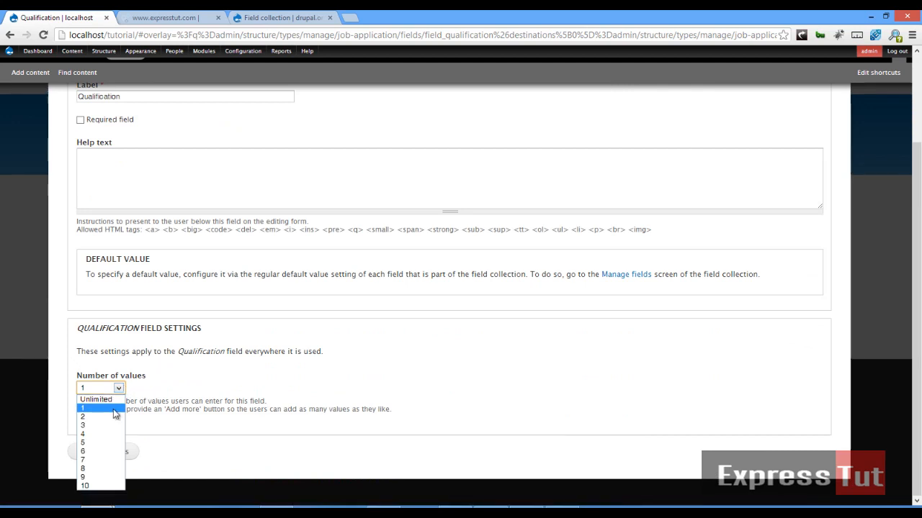
click(116, 403)
click(119, 480)
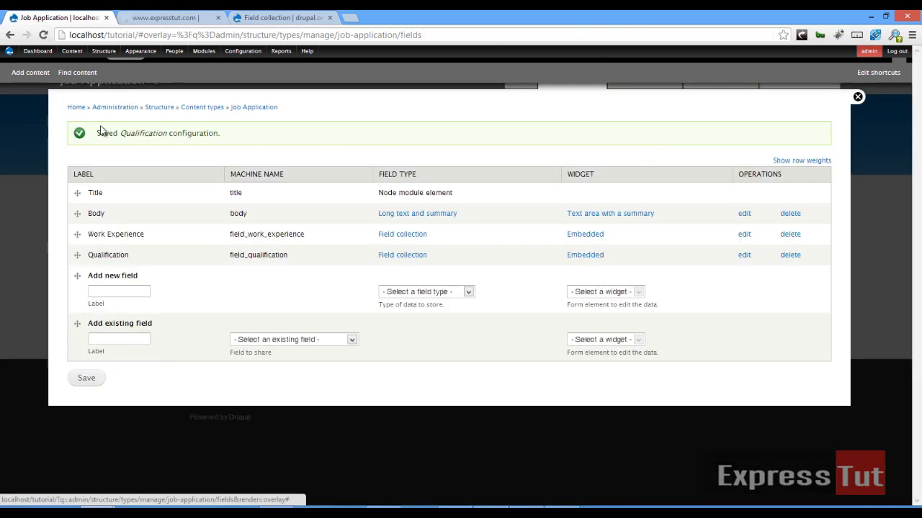
click(76, 108)
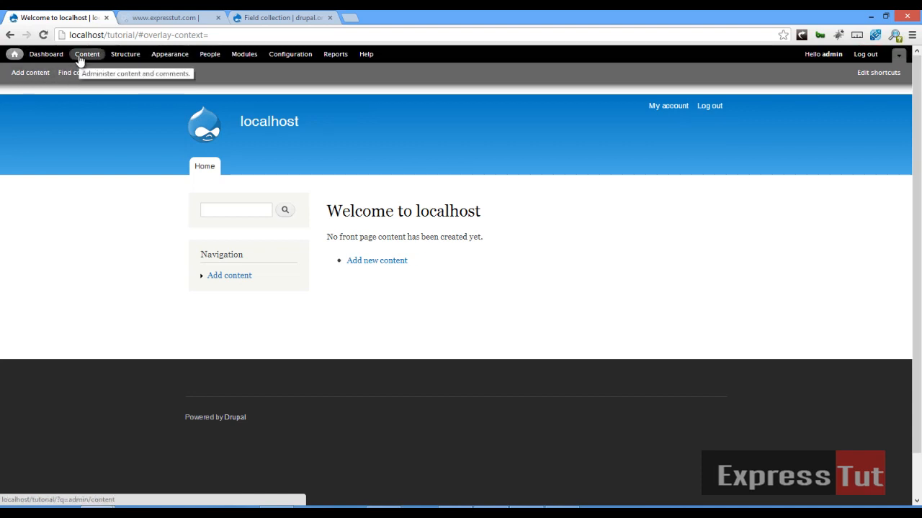
Preview the empty Job Application add-content form, then close it.
mouse_move(74, 63)
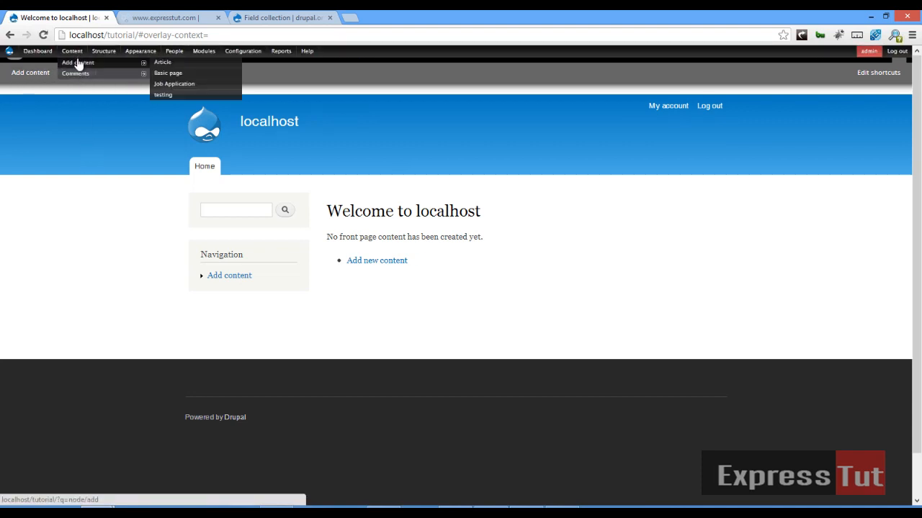
click(177, 84)
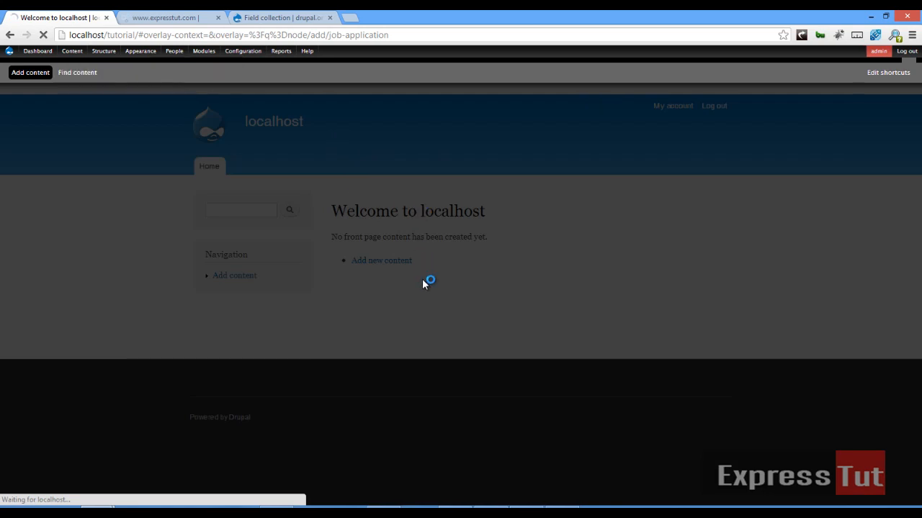
scroll(423, 286, down, 4)
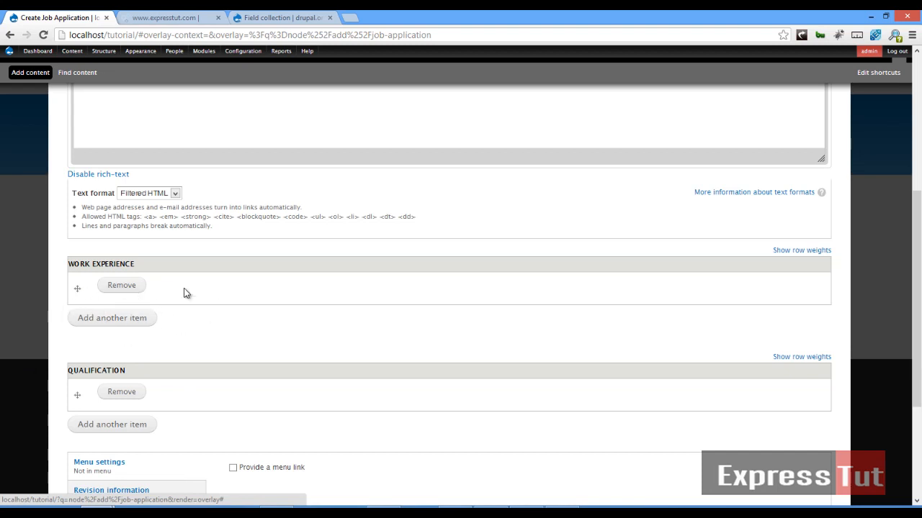
scroll(164, 311, up, 4)
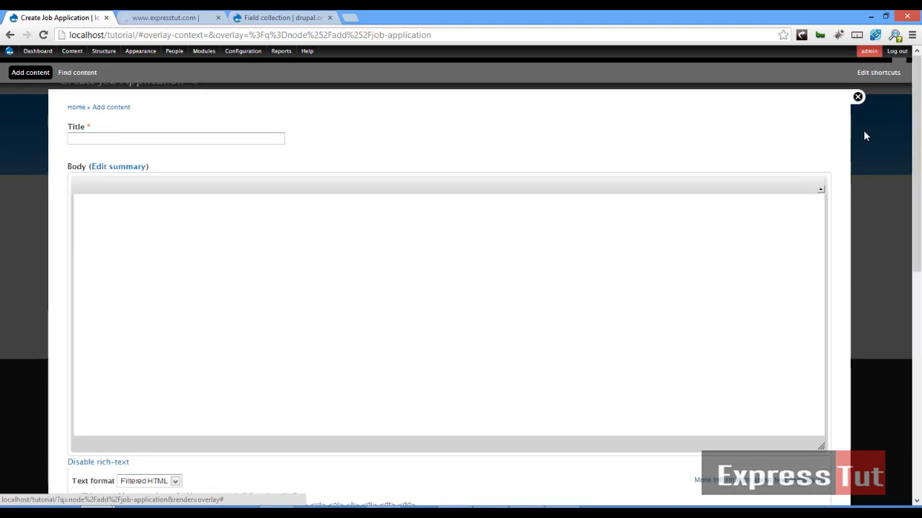
click(865, 136)
Go to Structure > Field collections and manage fields for field_work_experience.
mouse_move(100, 57)
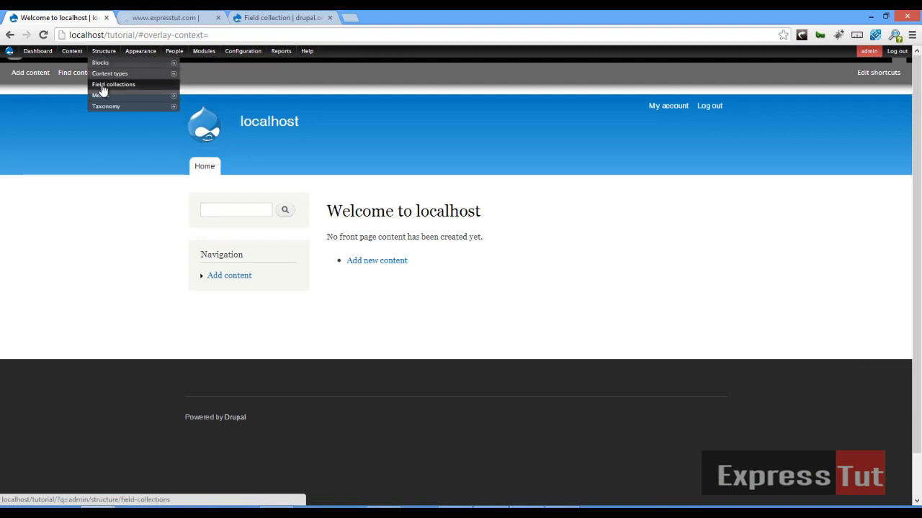
click(102, 85)
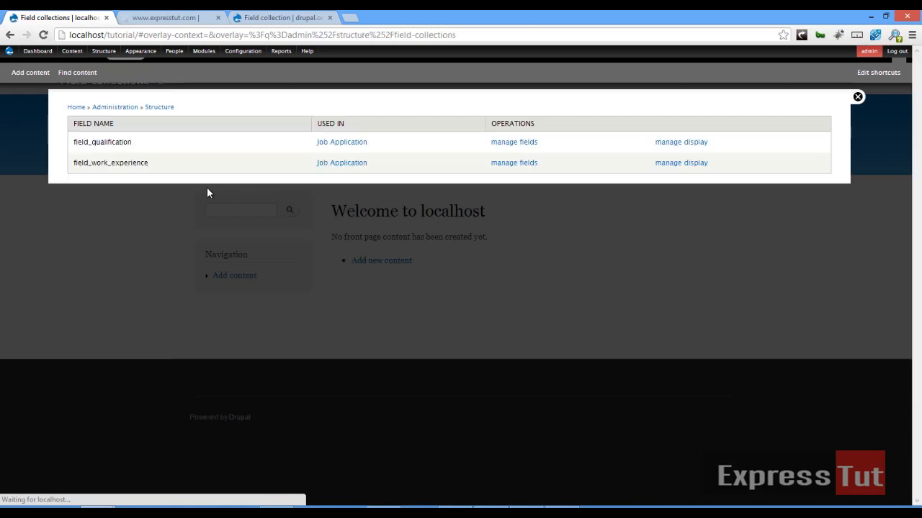
click(526, 171)
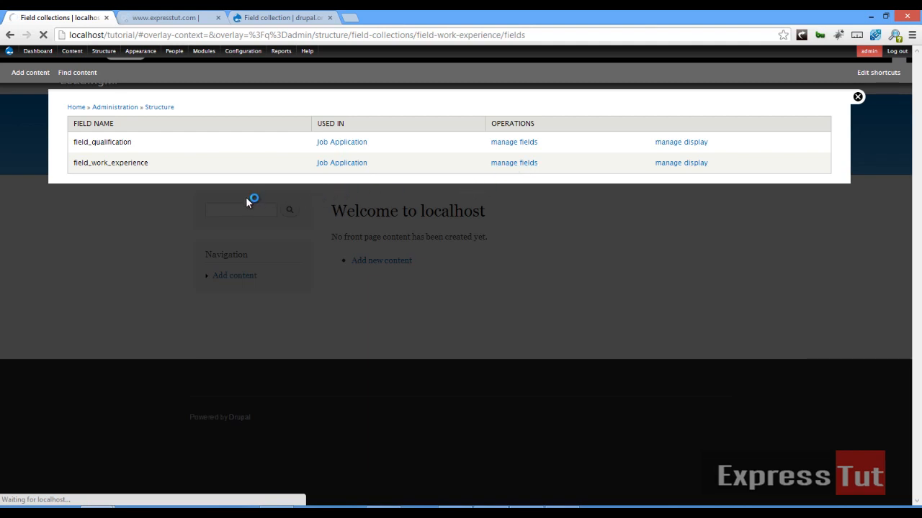
Create a 'Job Title' Text field in field_work_experience, saving its field and instance settings.
click(105, 191)
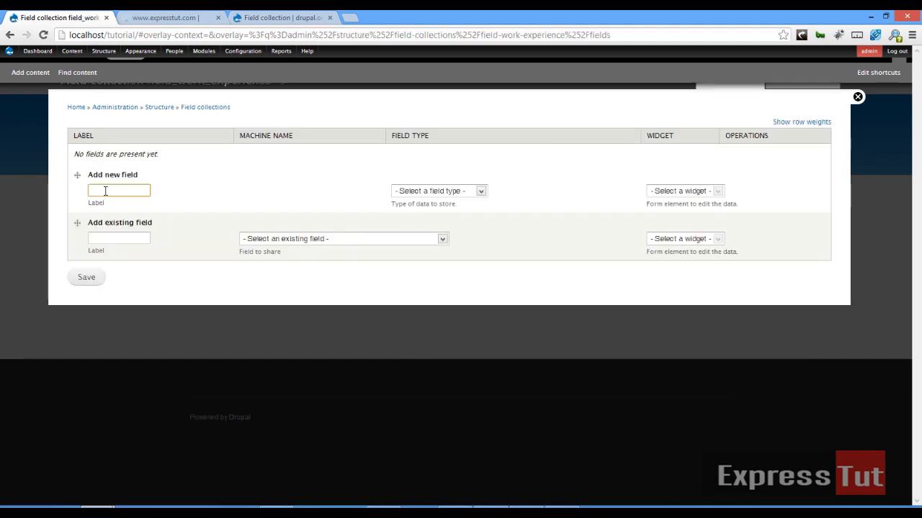
text(Job Ti)
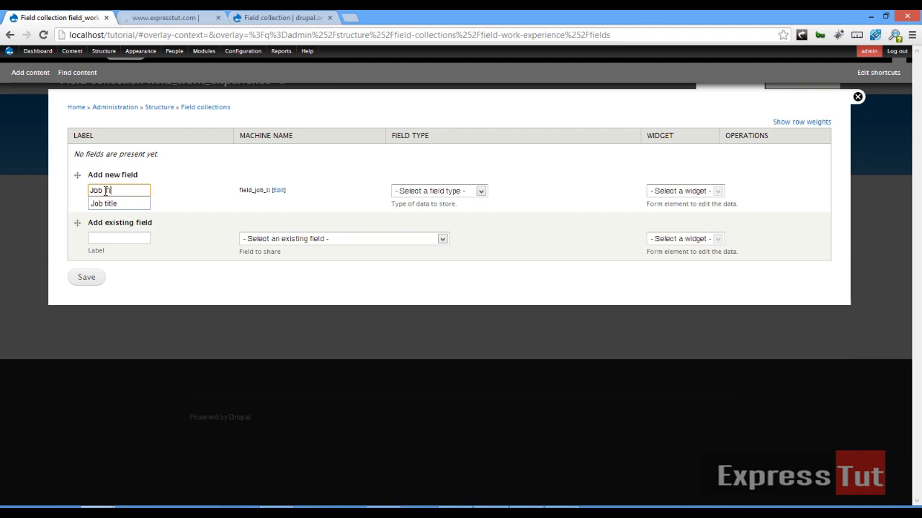
text(tle)
click(457, 190)
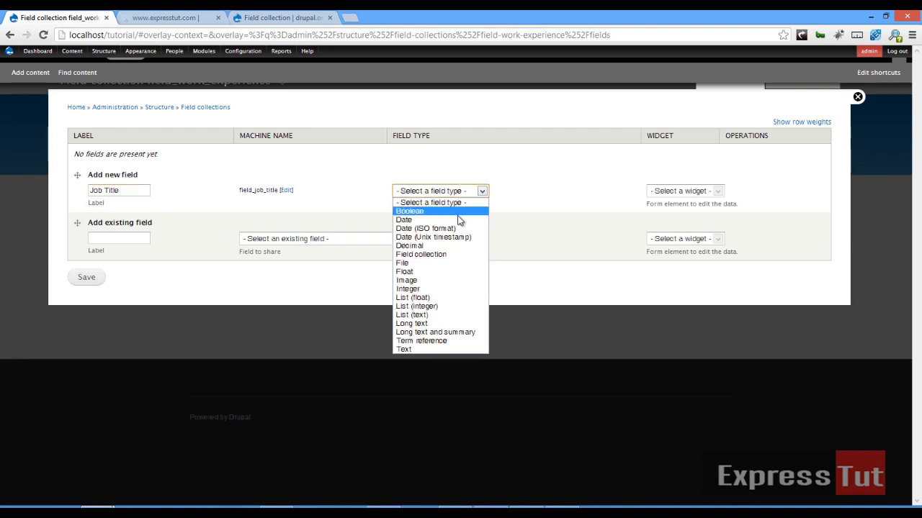
click(443, 349)
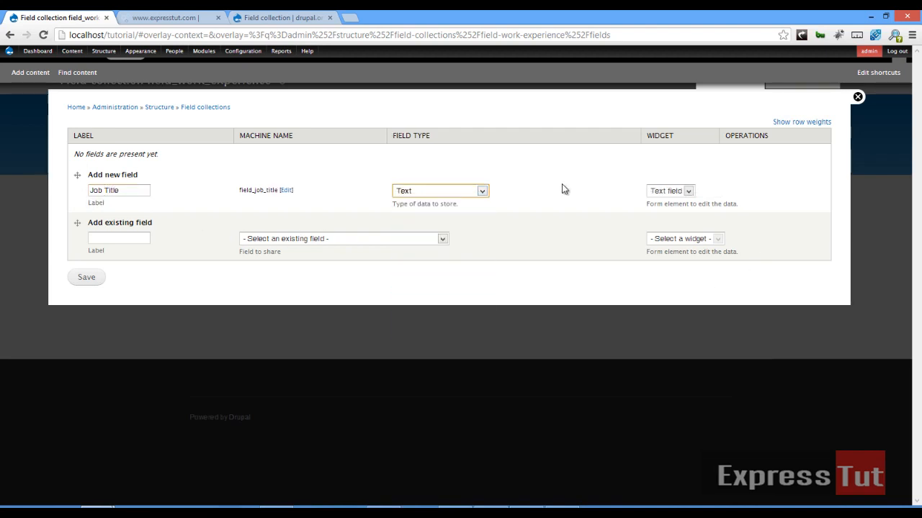
click(88, 277)
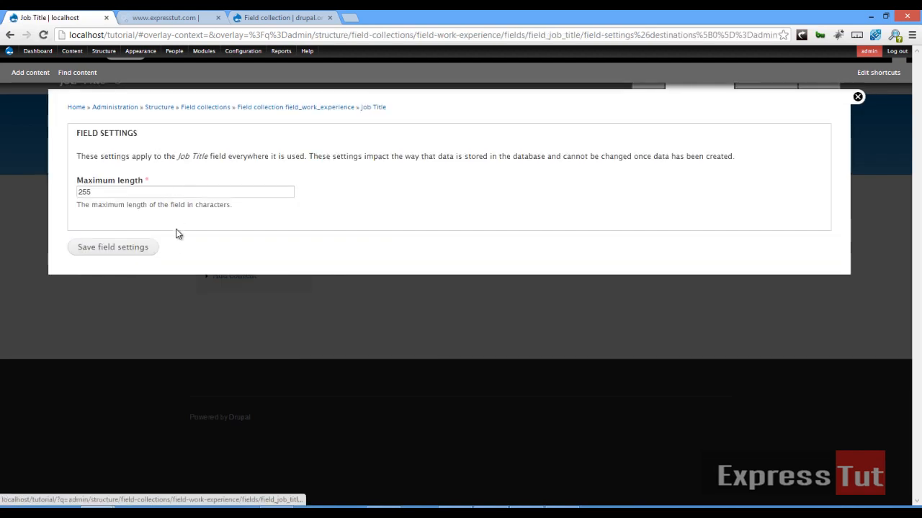
click(123, 252)
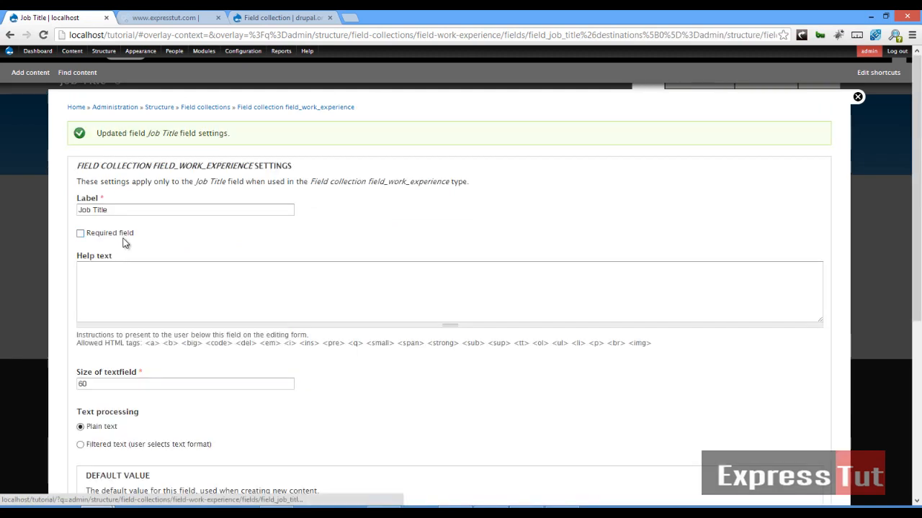
scroll(129, 303, down, 3)
scroll(136, 317, down, 1)
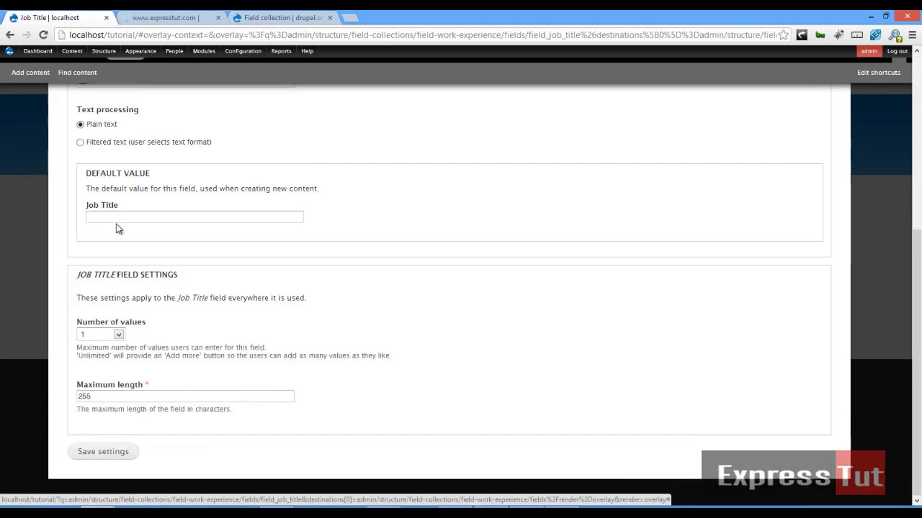
click(105, 457)
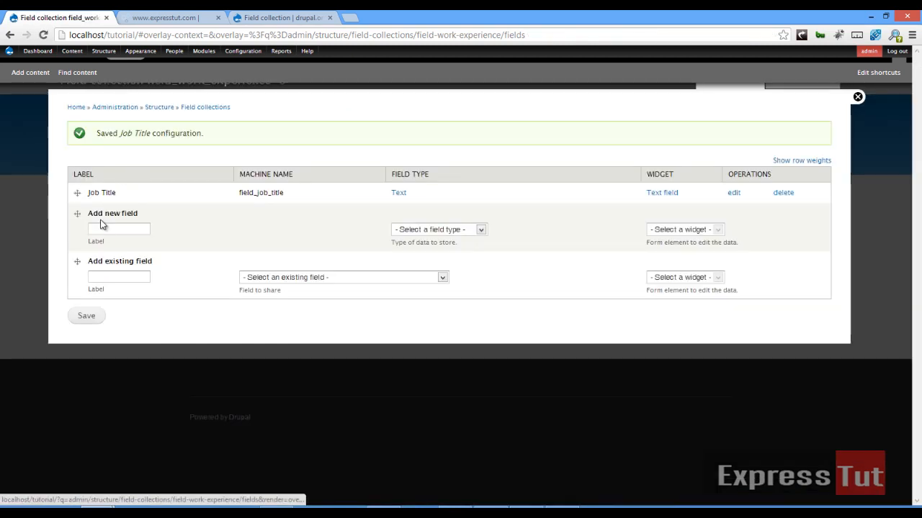
Add a 'Time Frame' Date field with the Pop-up calendar widget.
click(109, 229)
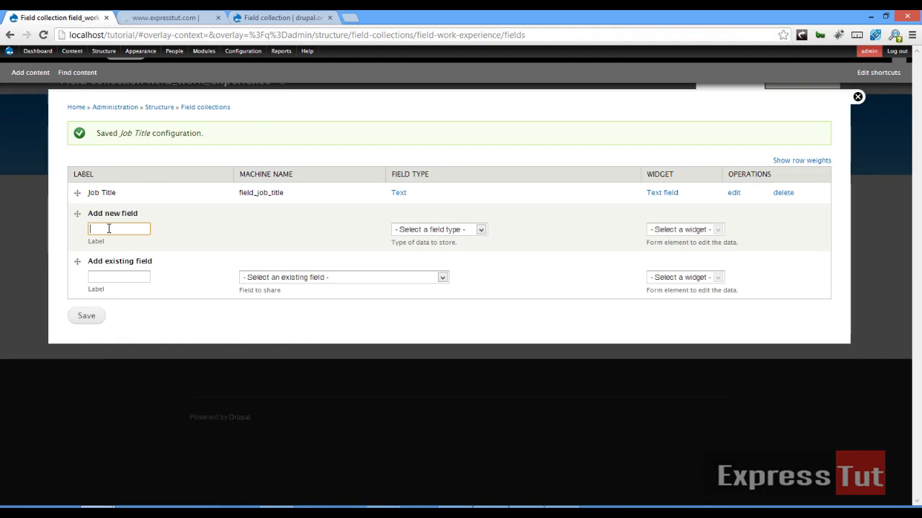
text(Tim)
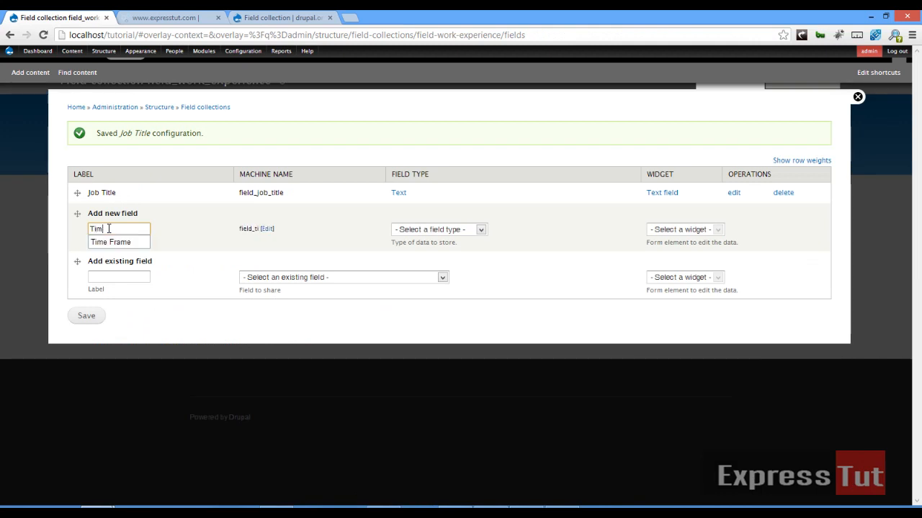
text(e fram)
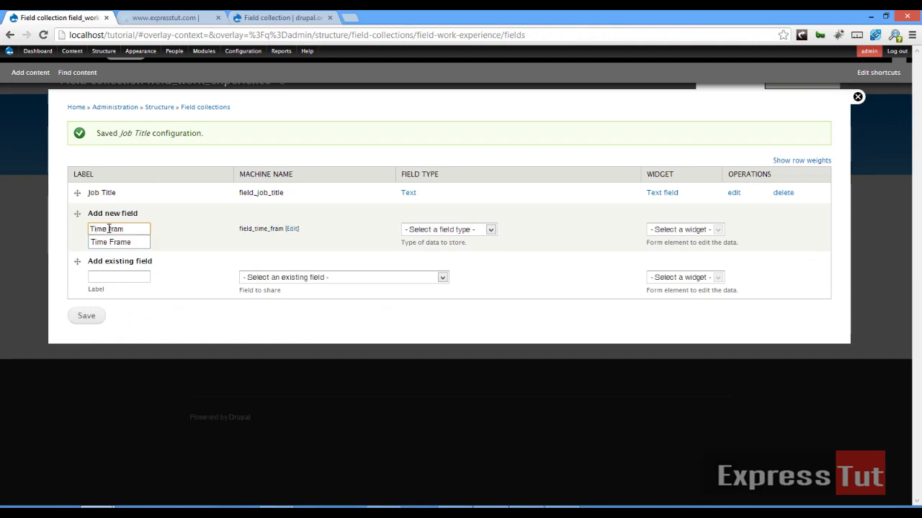
text(e)
click(110, 243)
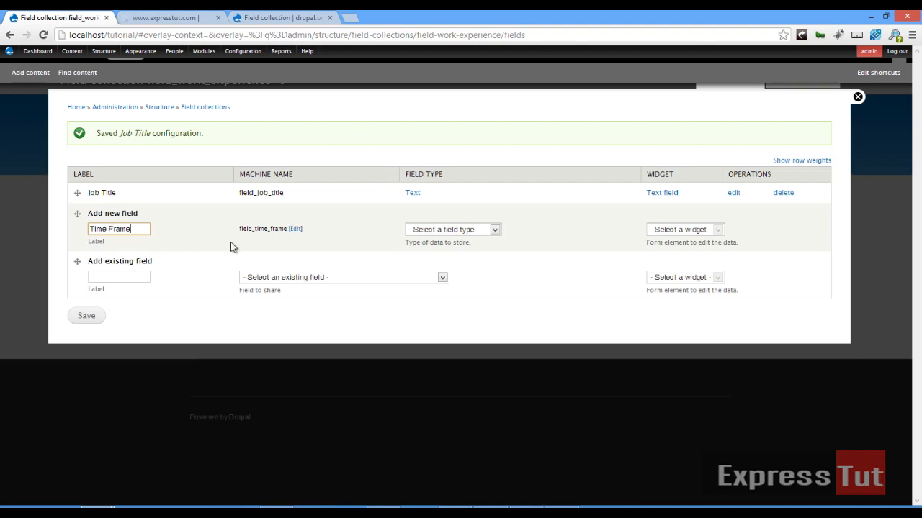
click(446, 232)
click(436, 258)
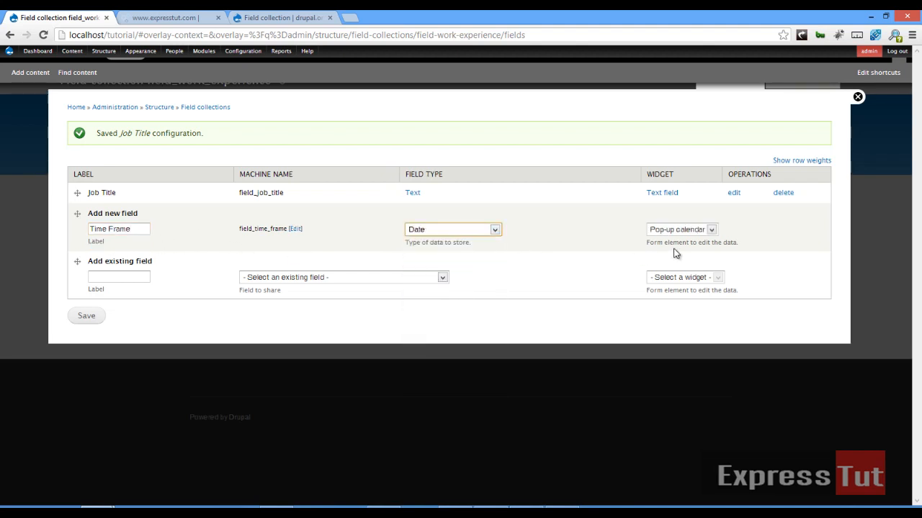
click(680, 229)
click(677, 238)
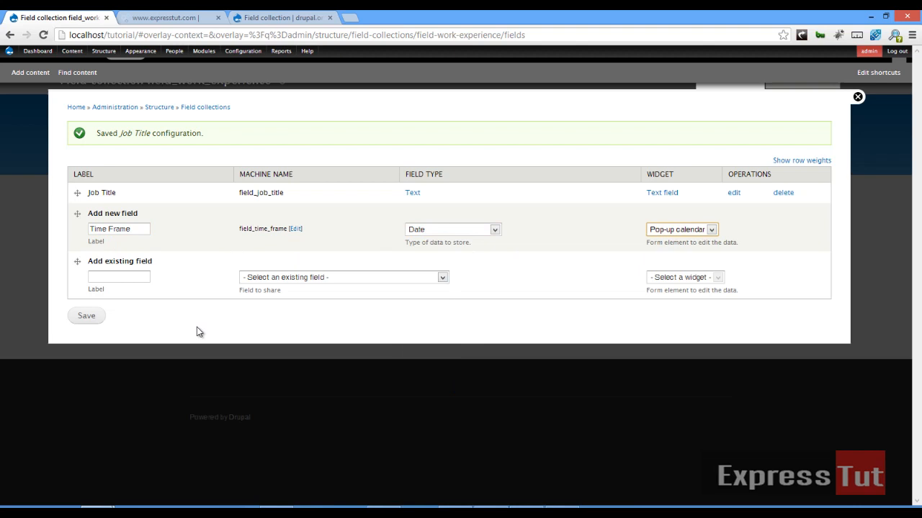
click(86, 317)
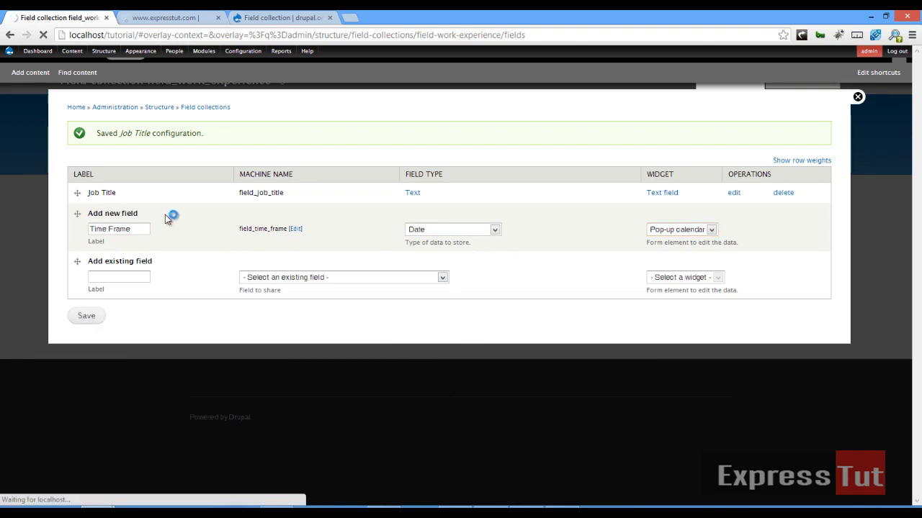
Enable Collect an end date, drop Hour granularity, and save Time Frame's settings.
click(114, 229)
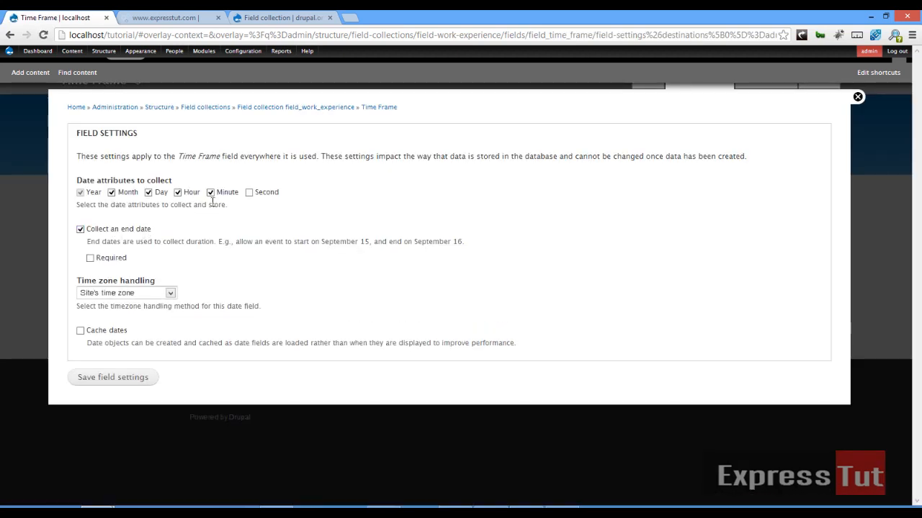
click(178, 192)
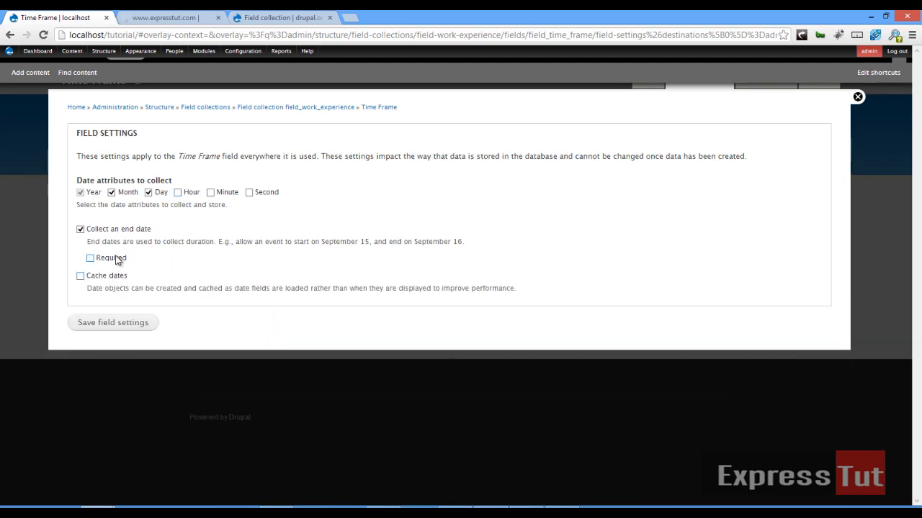
click(133, 326)
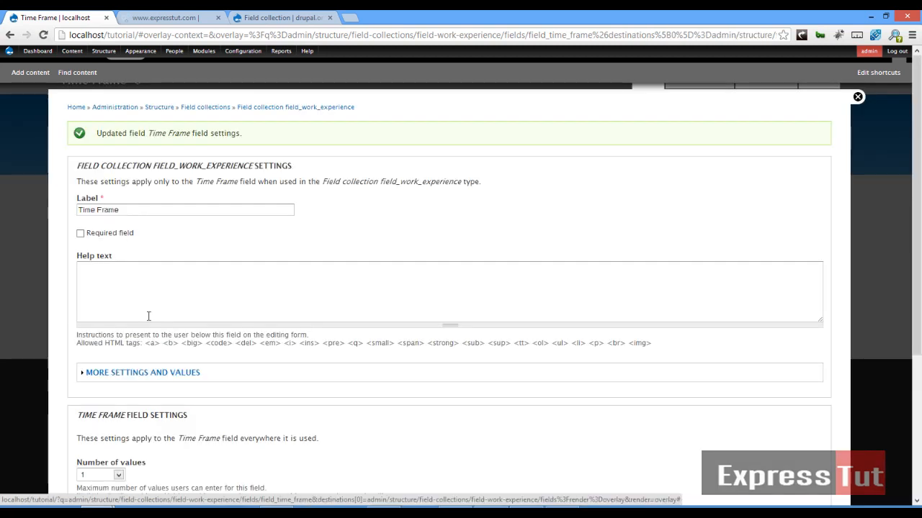
scroll(144, 303, down, 3)
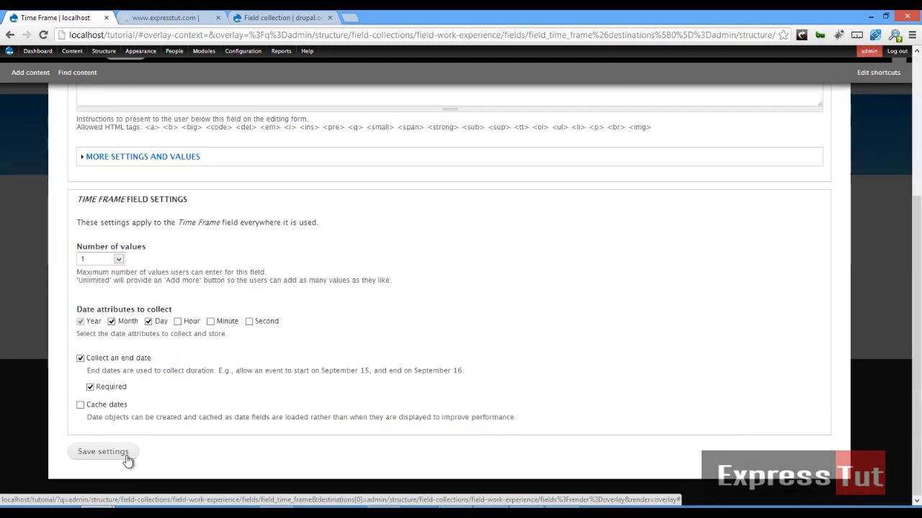
click(114, 448)
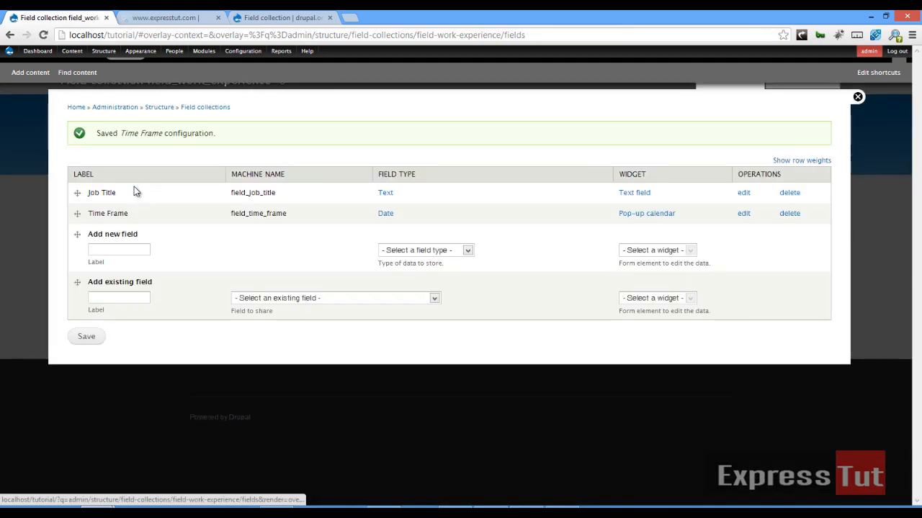
Create a 'Responsibility' Long text field and save its field and instance settings.
click(115, 244)
text(Re)
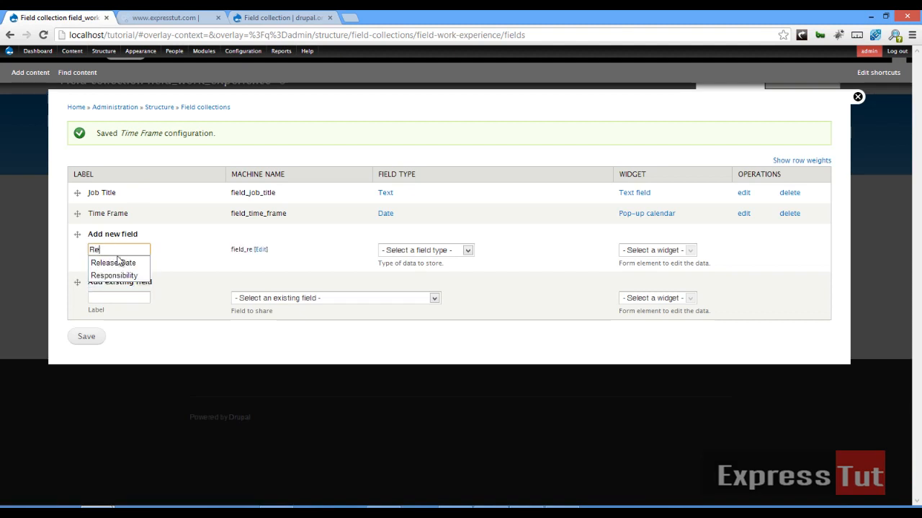
click(115, 276)
click(408, 252)
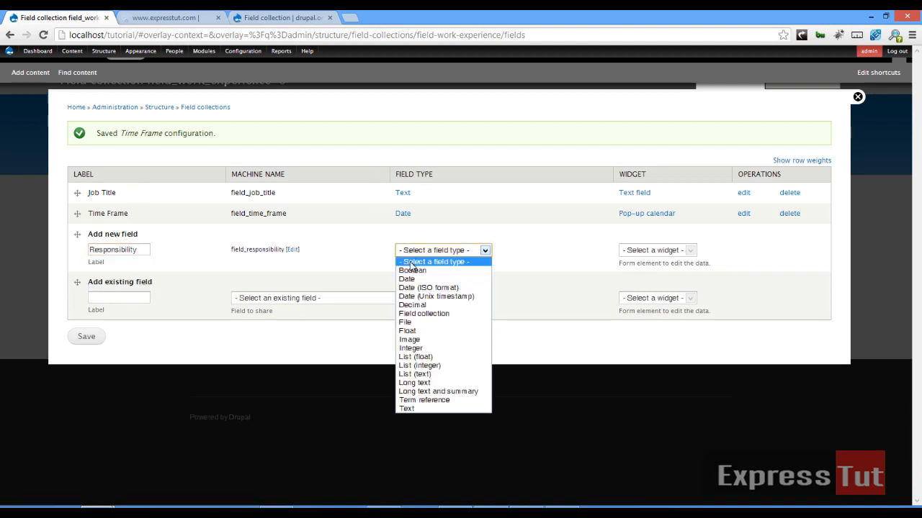
click(414, 382)
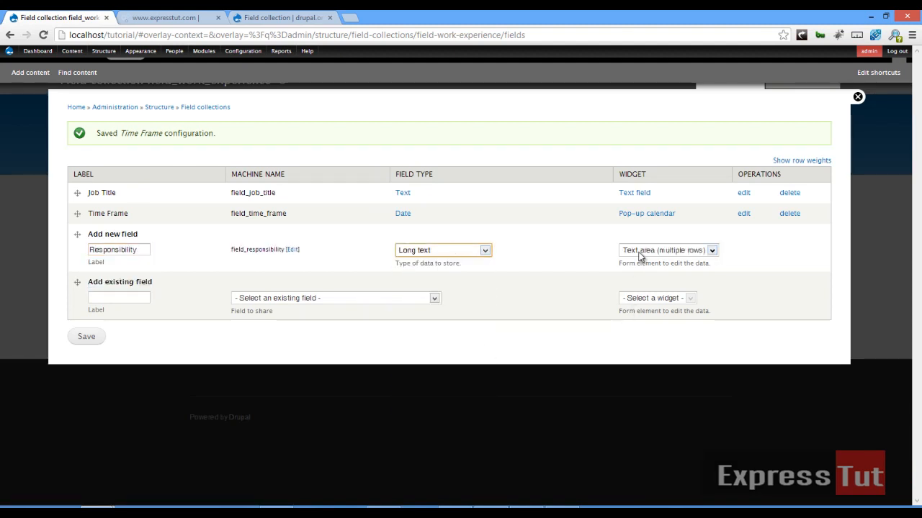
click(87, 337)
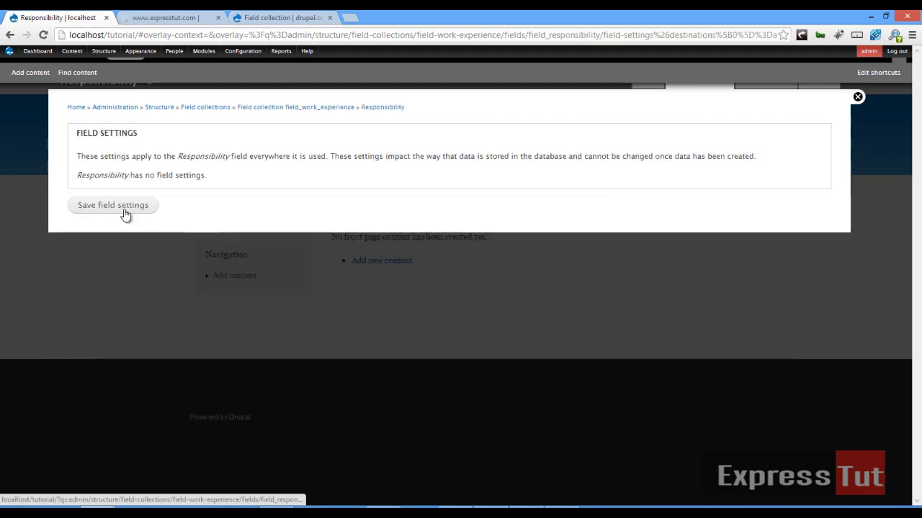
click(124, 210)
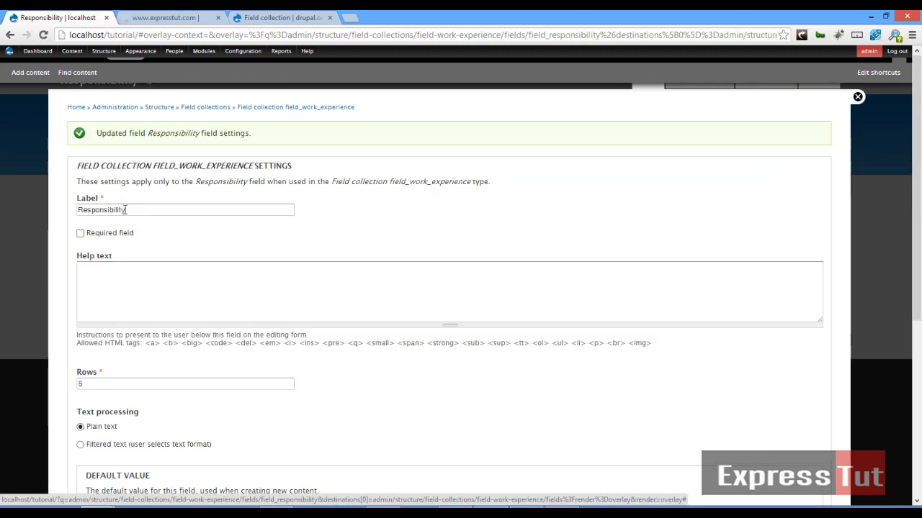
scroll(125, 306, down, 4)
scroll(173, 455, down, 1)
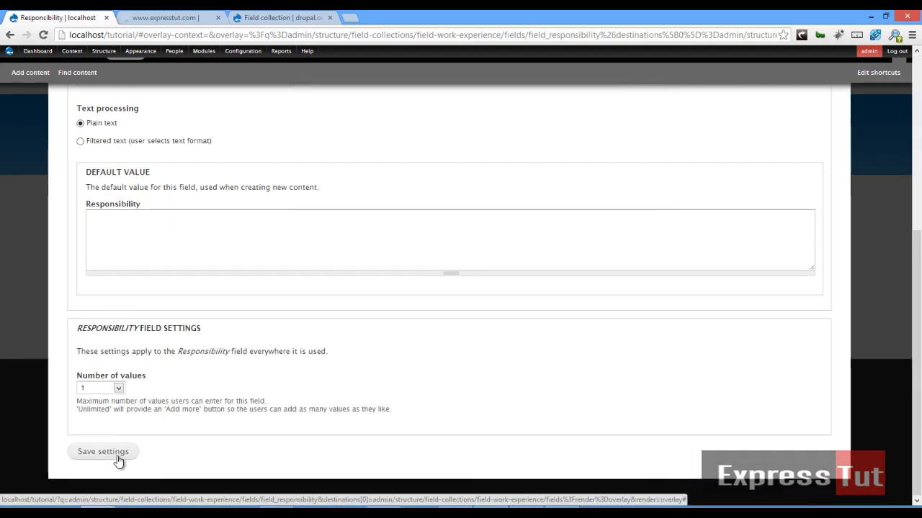
click(116, 454)
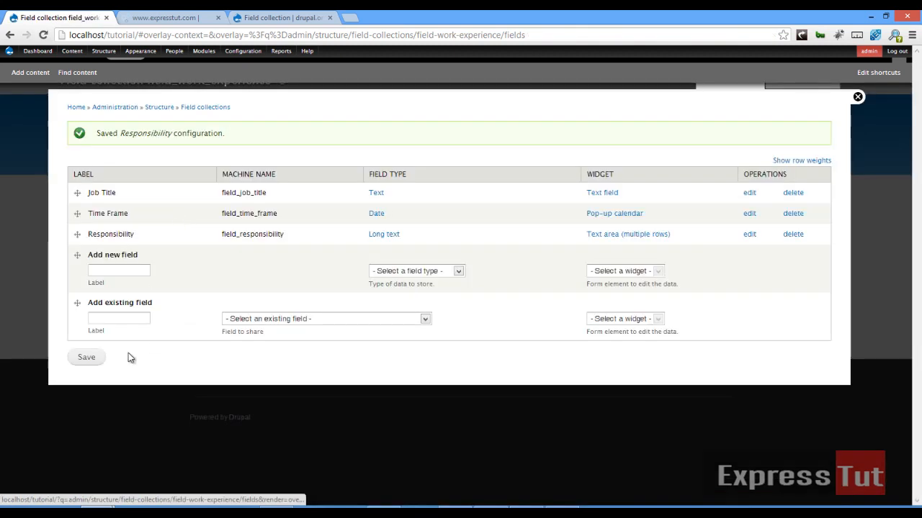
Open field_qualification's fields and add a 'Degree Title' Text field, saving its settings.
click(219, 109)
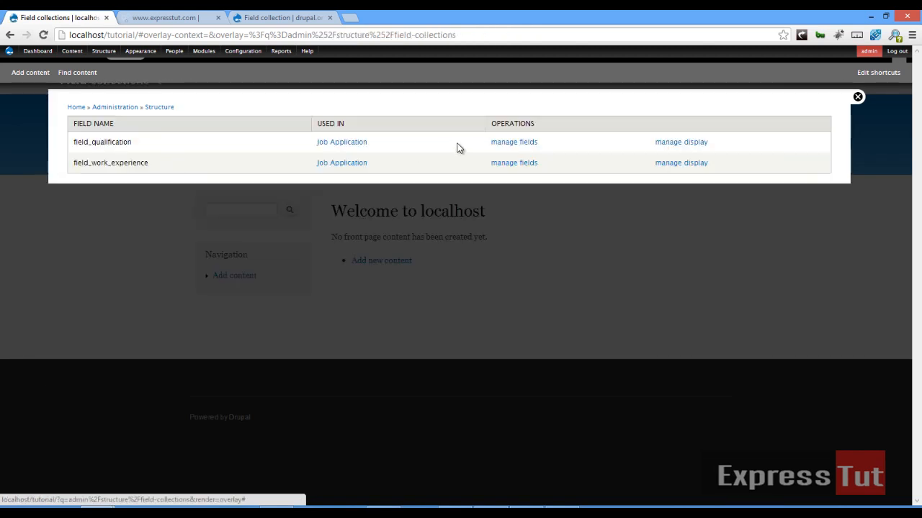
click(521, 147)
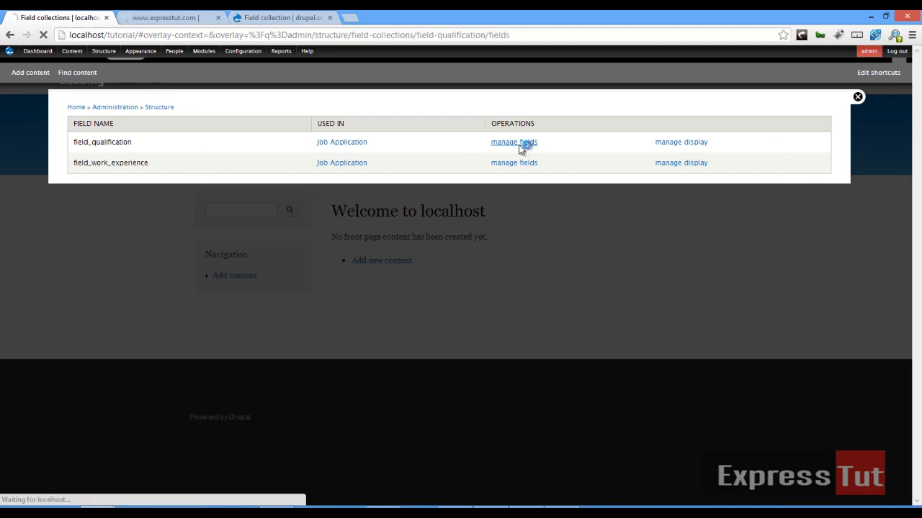
click(142, 190)
text(D)
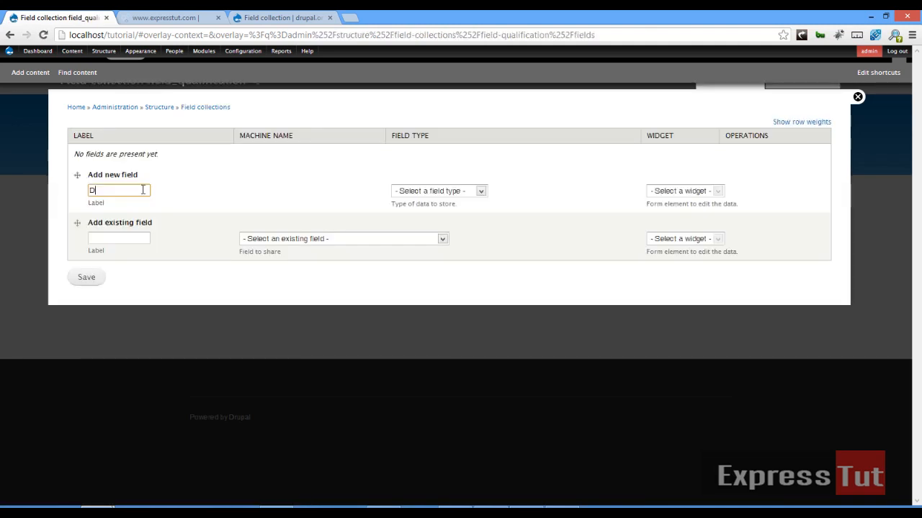
text(egree T)
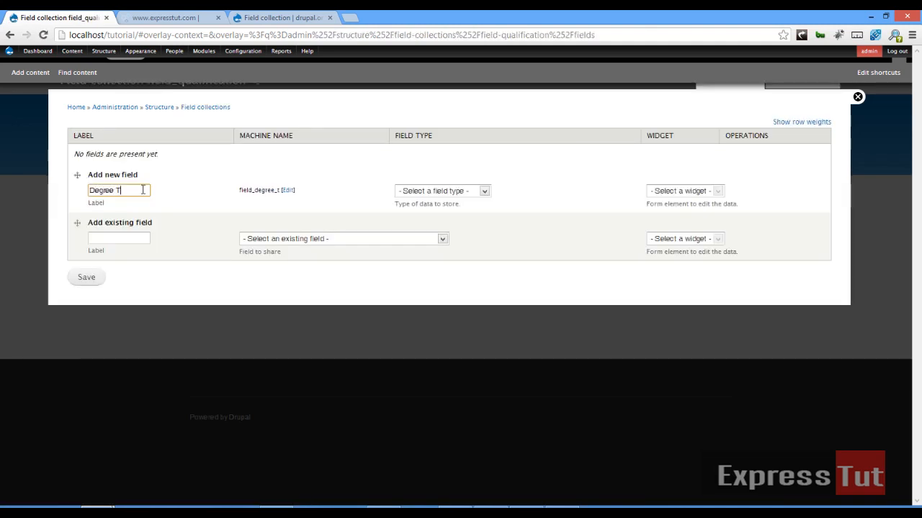
text(itl)
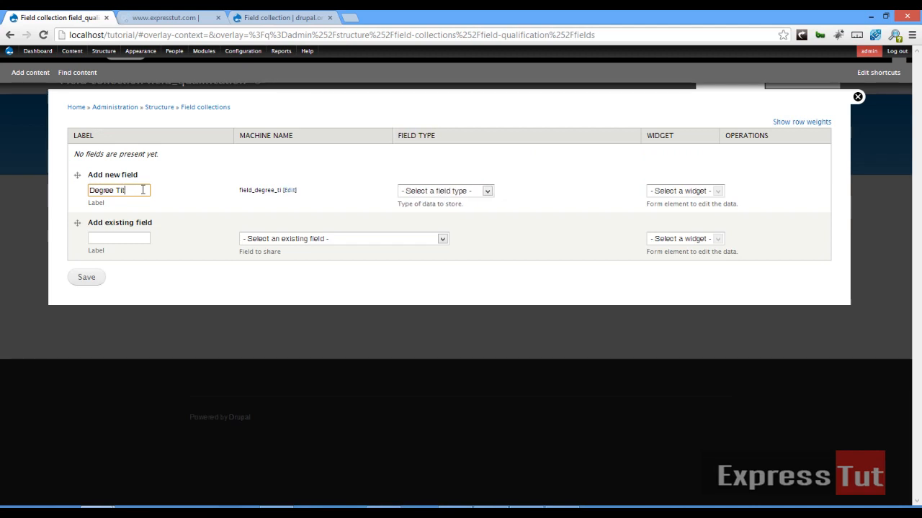
text(e)
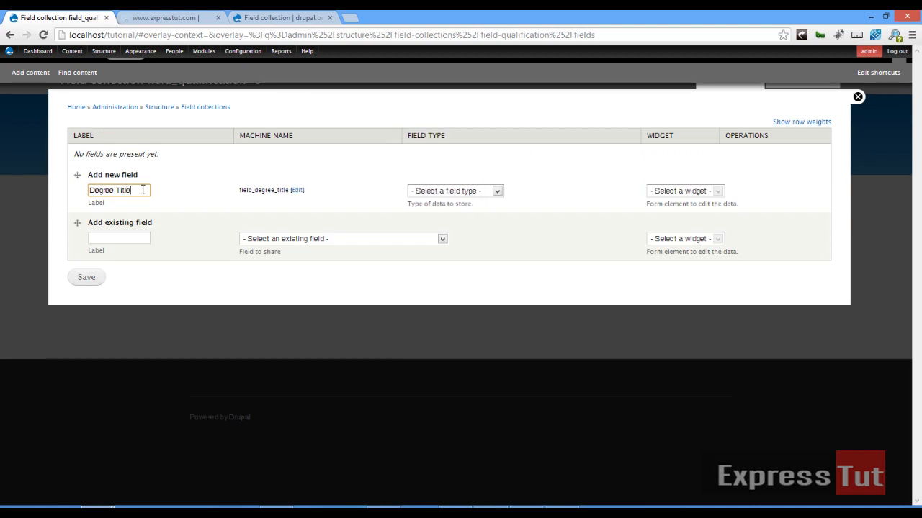
click(444, 193)
click(443, 350)
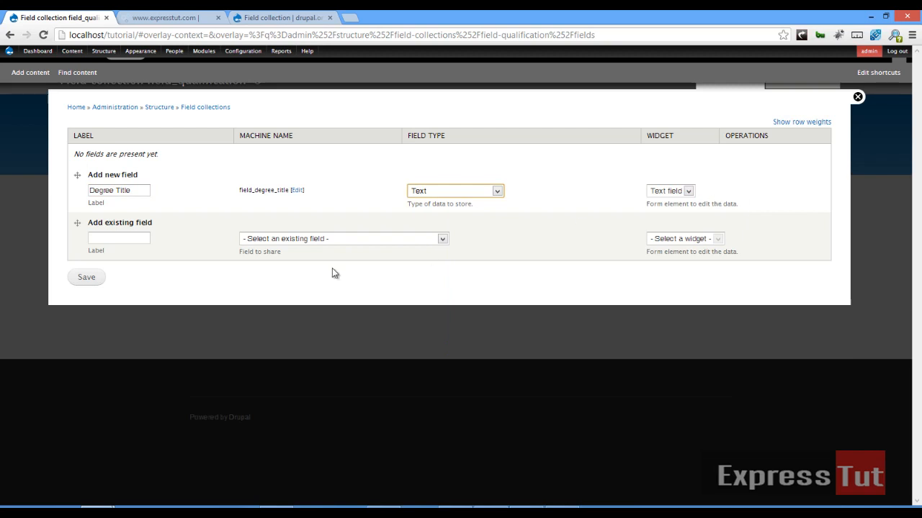
click(78, 281)
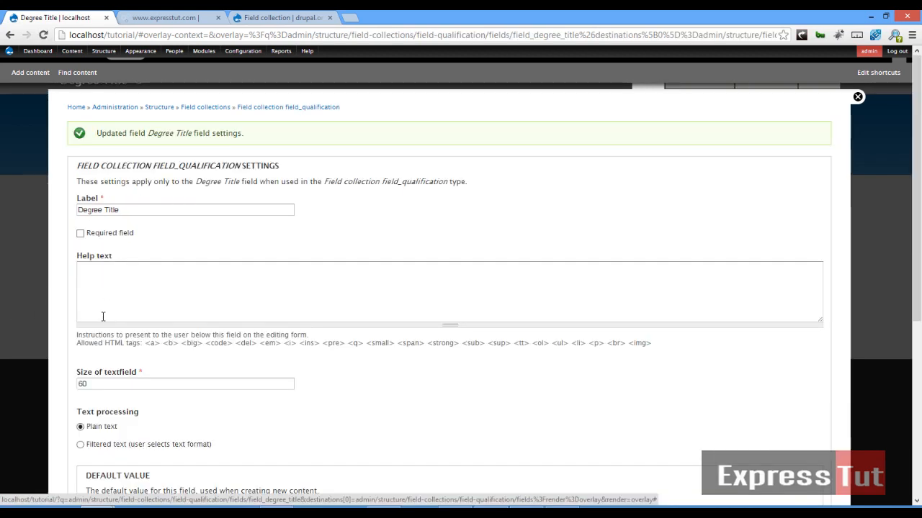
scroll(133, 441, down, 5)
click(124, 455)
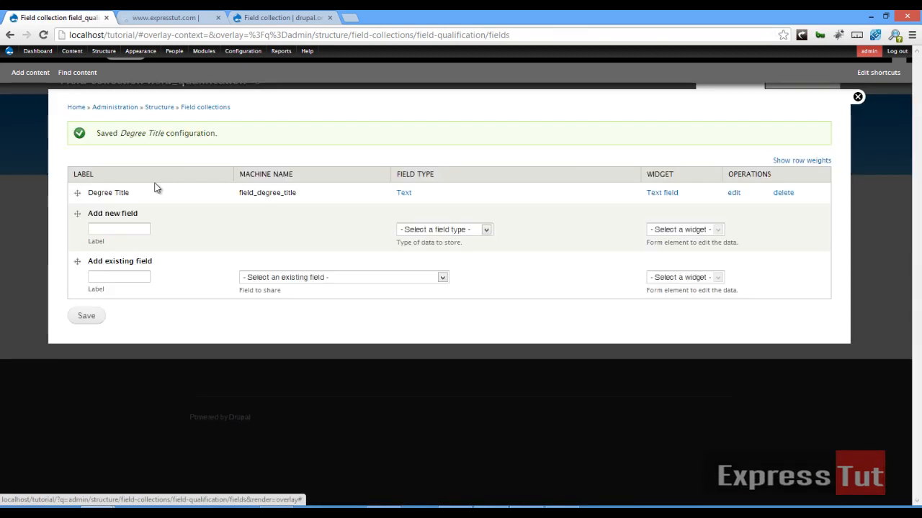
Add a Date field labelled 'Date Awarded' to field_qualification.
click(129, 230)
text(Time)
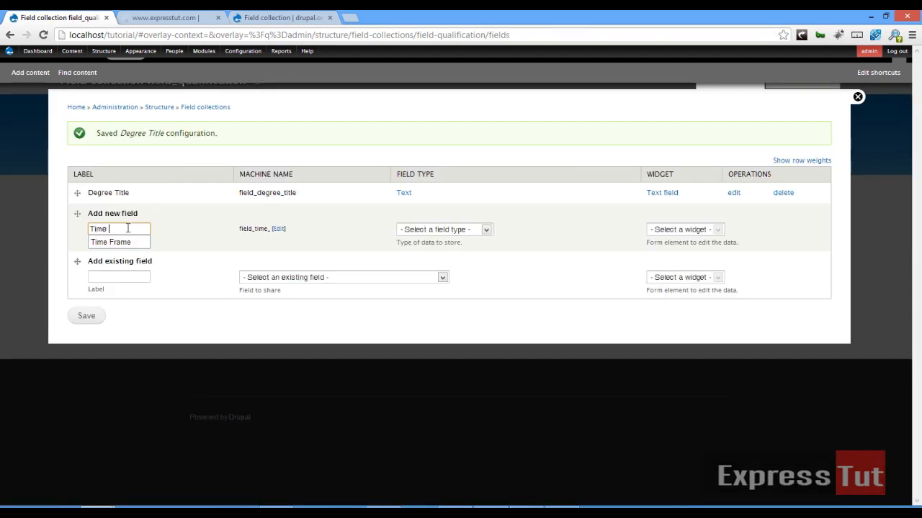
key(Down)
key(Return)
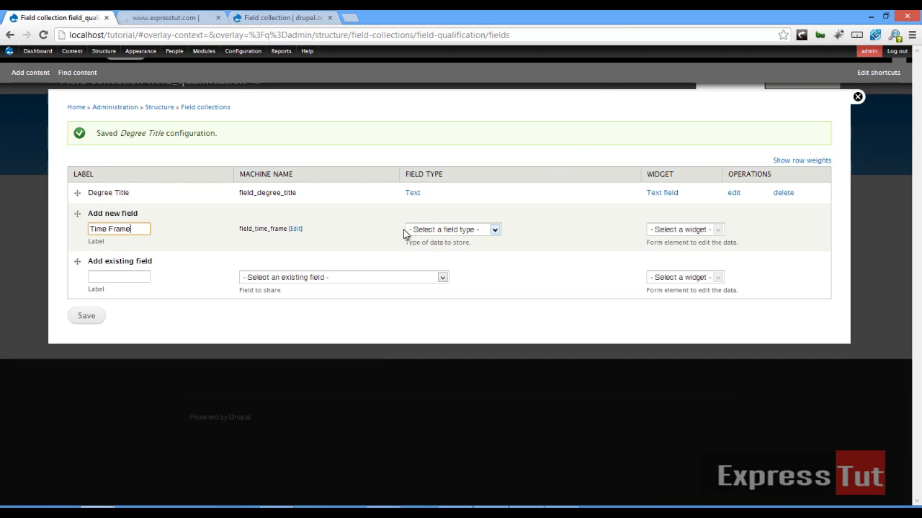
key(ctrl+a)
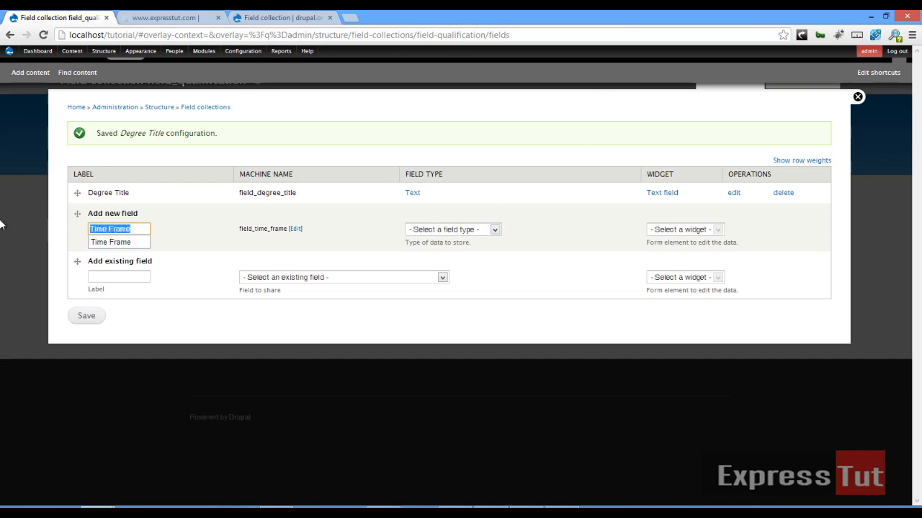
text(Deg)
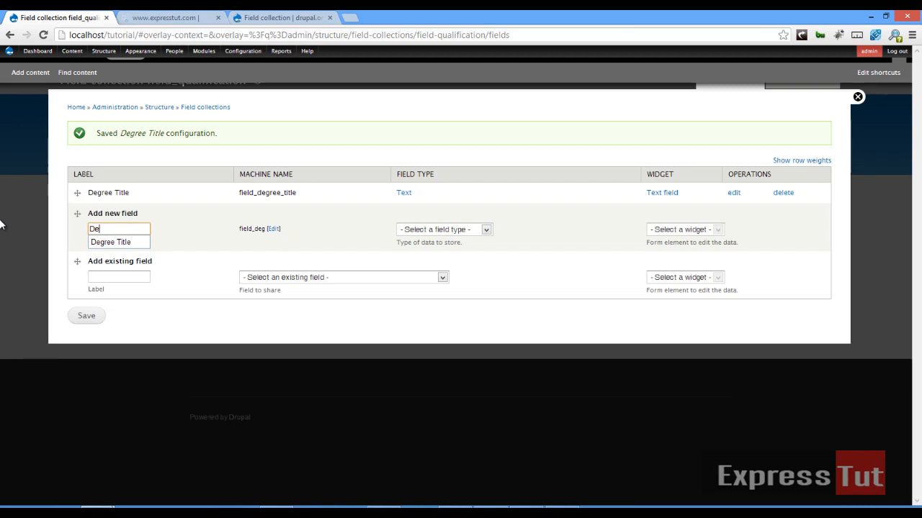
key(BackSpace)
key(BackSpace)
text(ate A)
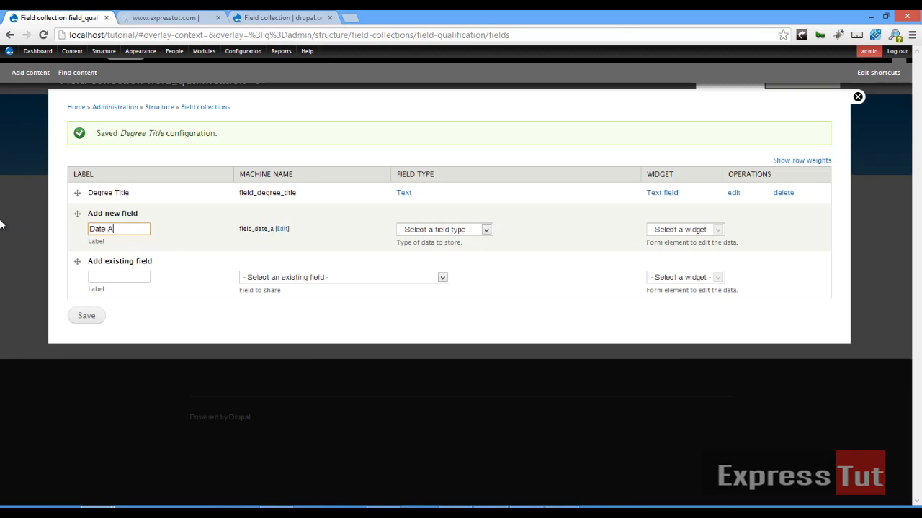
text(warded)
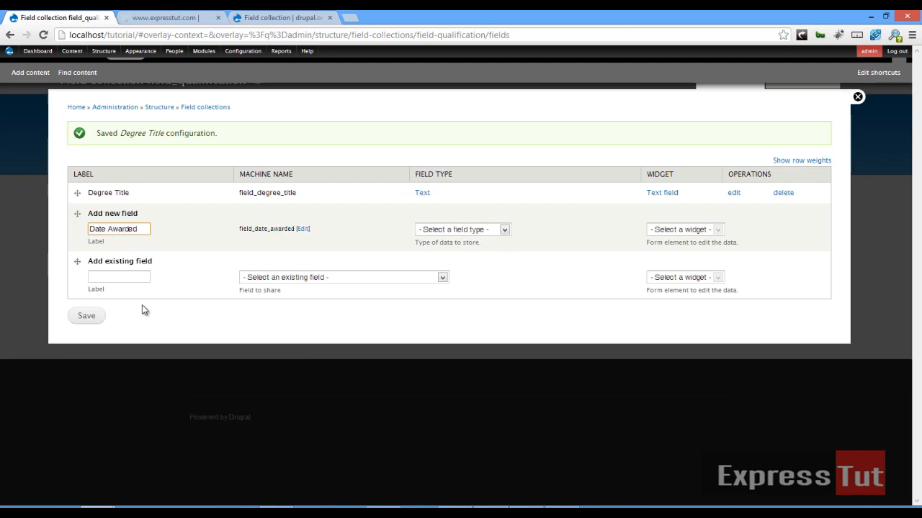
click(480, 229)
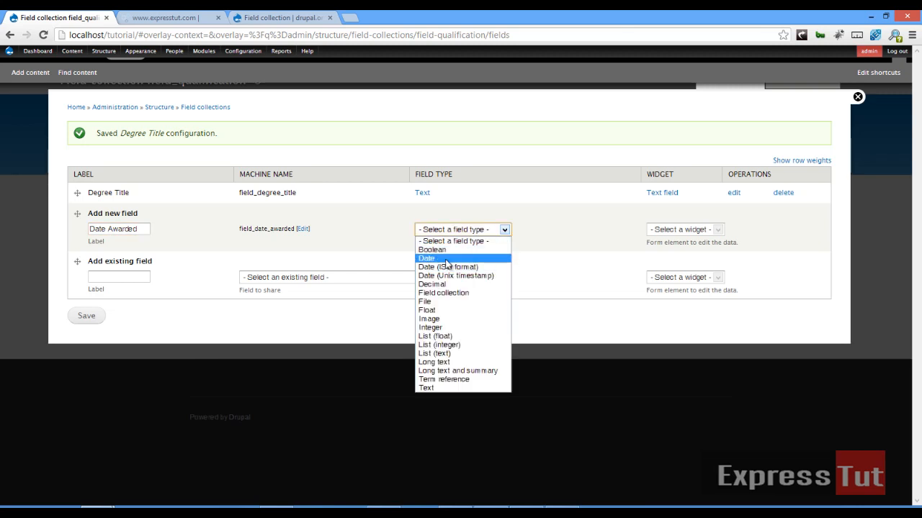
click(468, 258)
click(97, 315)
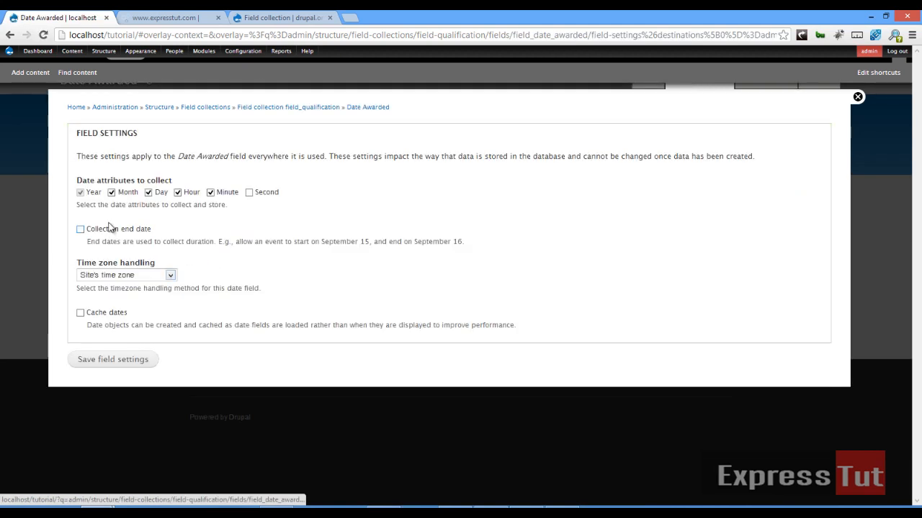
Turn off Hour and Minute granularity and save the Date Awarded settings.
click(211, 192)
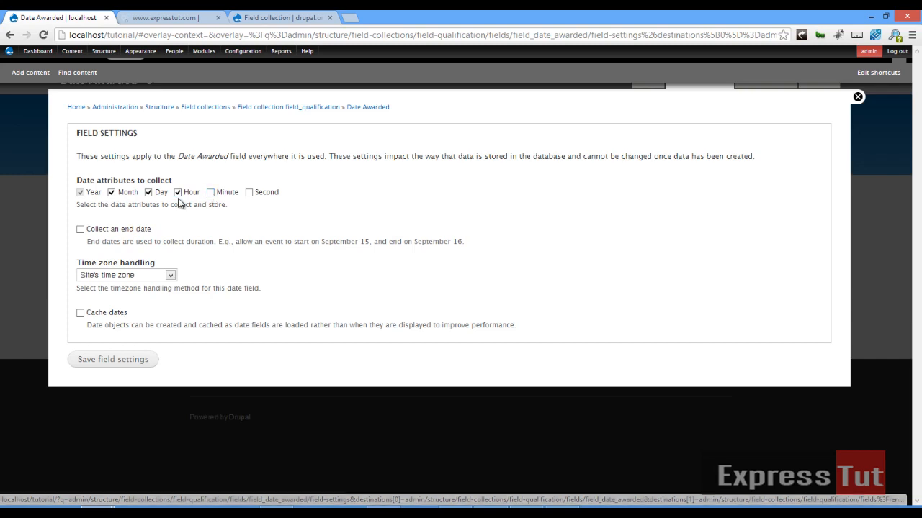
click(177, 192)
click(118, 305)
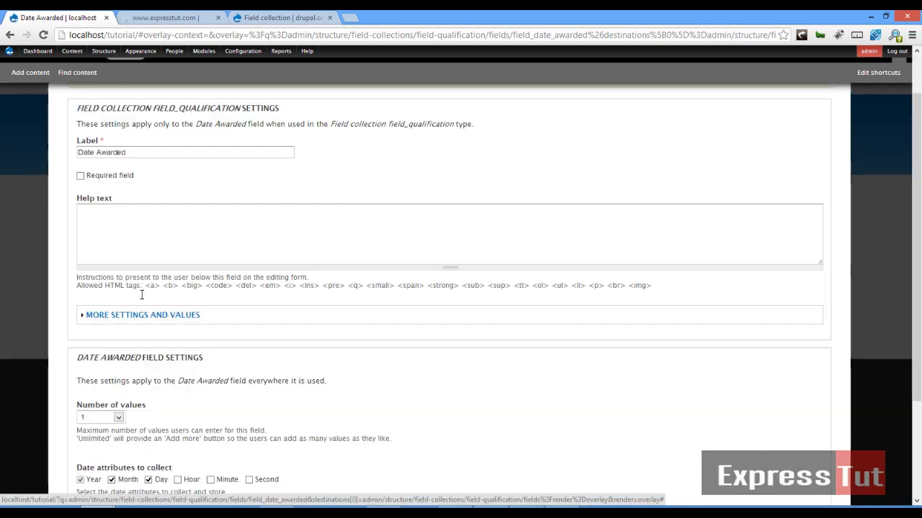
scroll(175, 418, down, 2)
click(101, 452)
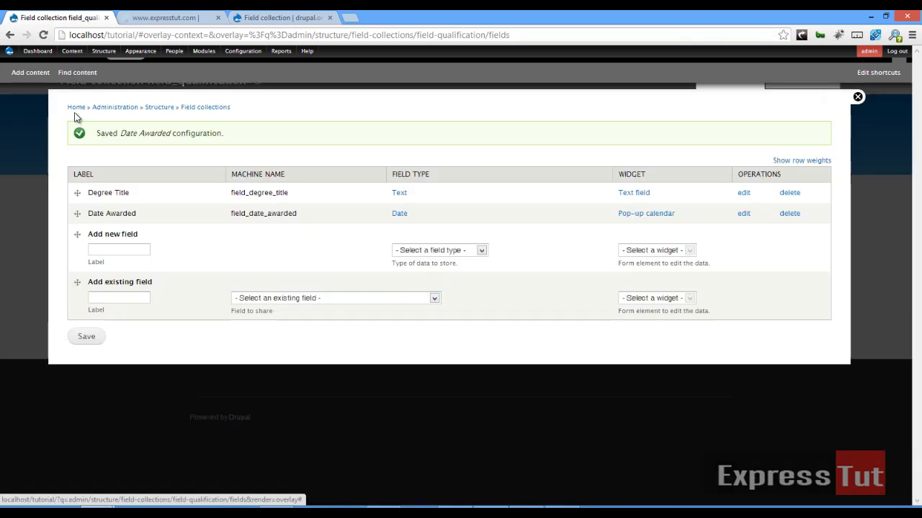
click(76, 108)
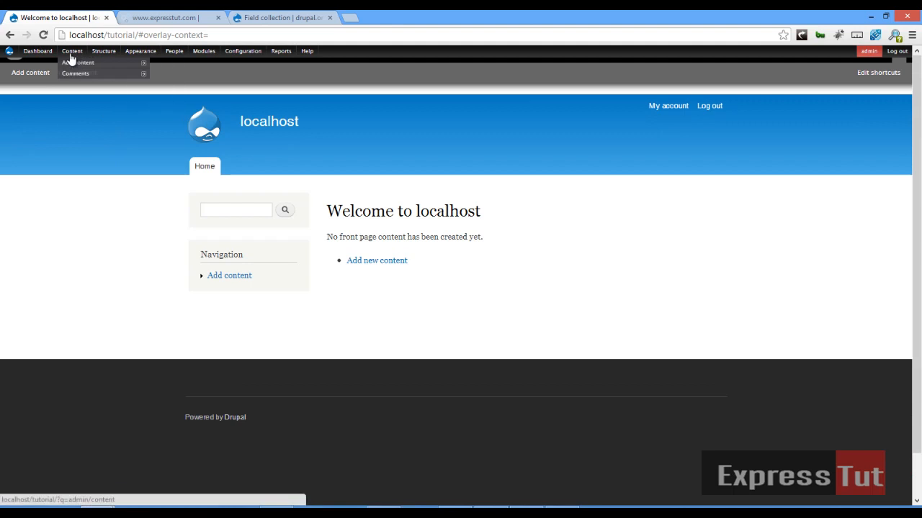
Start a new Job Application titled with the applicant's full name and bring up its Work Experience fields.
mouse_move(71, 64)
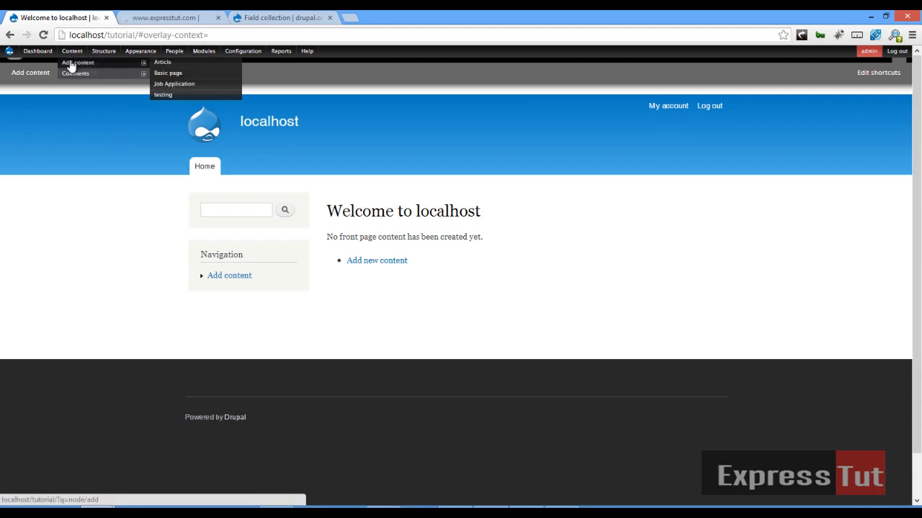
click(176, 85)
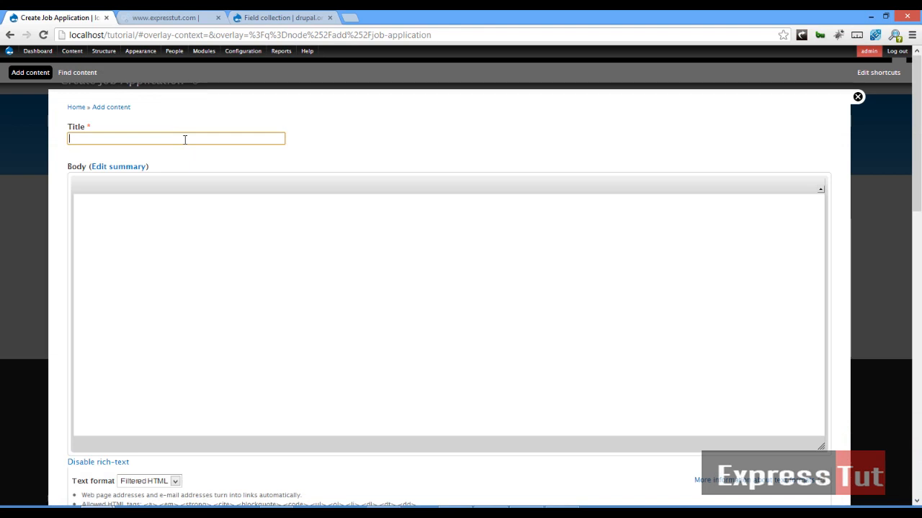
scroll(270, 307, down, 5)
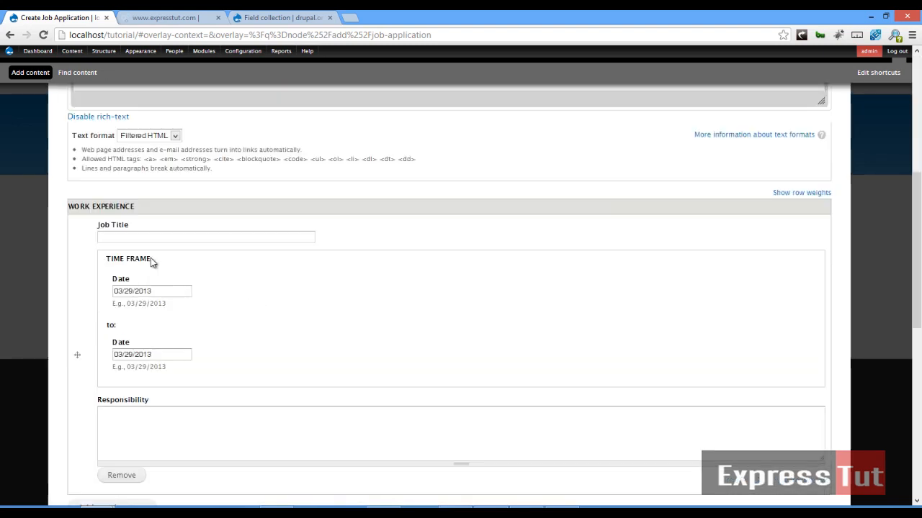
Enter Software Developer as the first job title with start date 03/03/2011.
click(156, 240)
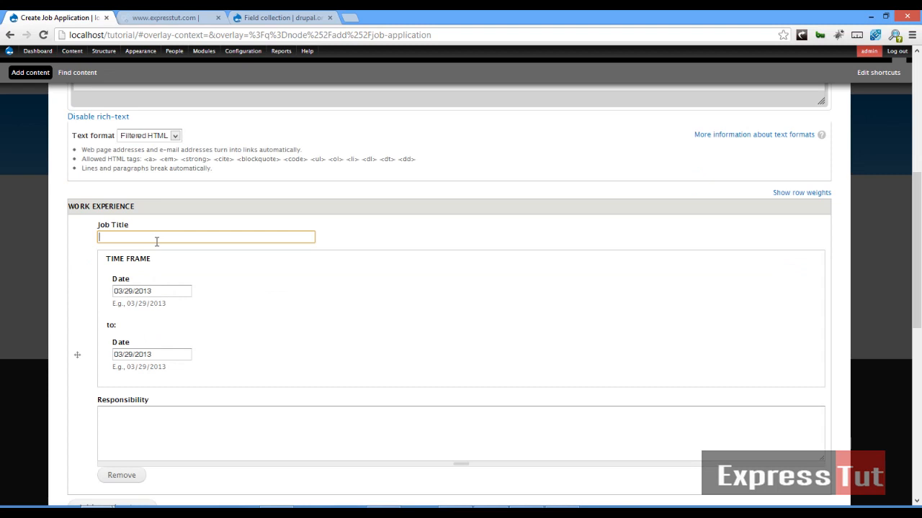
text(Software)
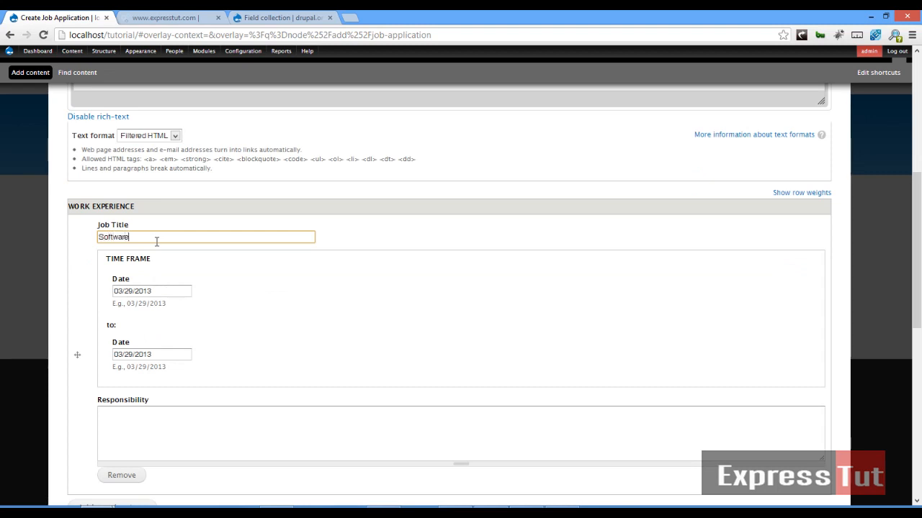
text( Developer)
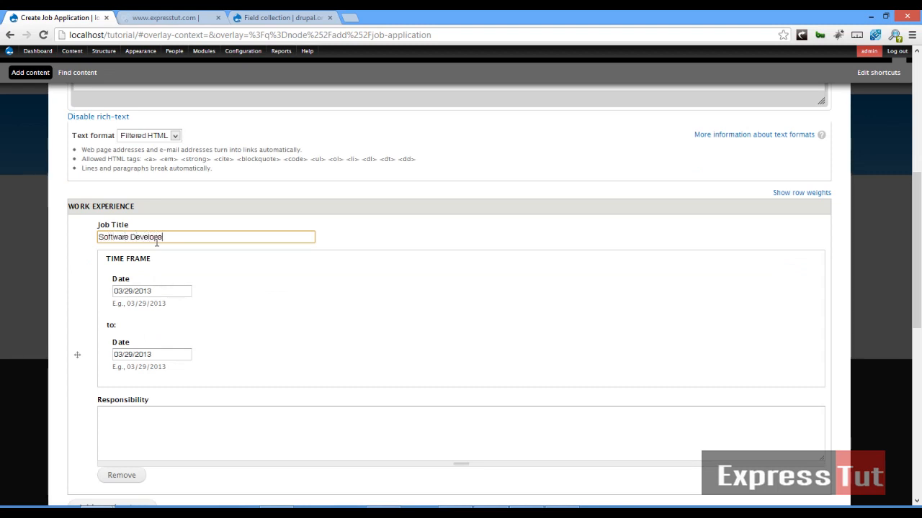
click(155, 291)
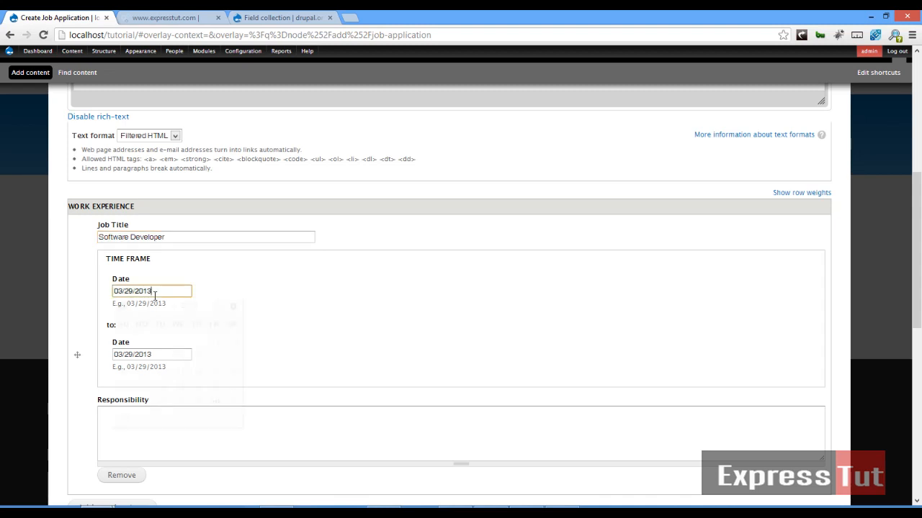
click(218, 306)
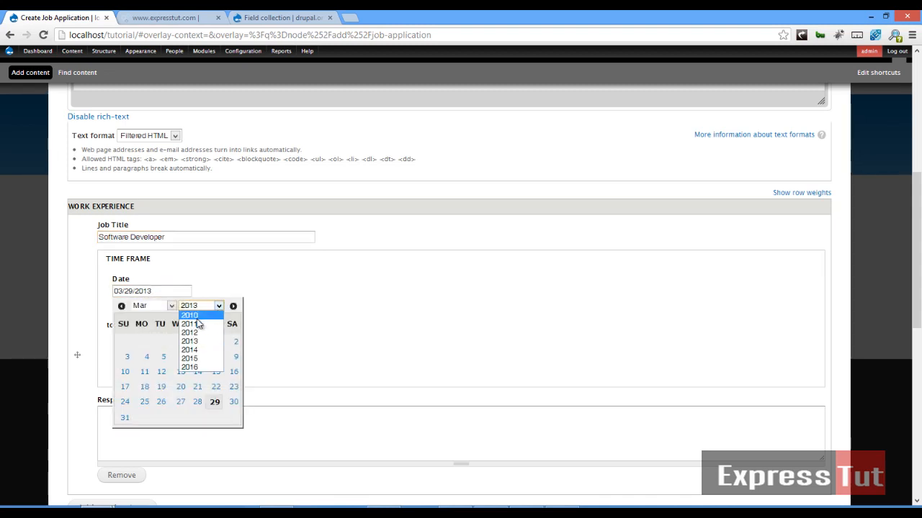
click(199, 324)
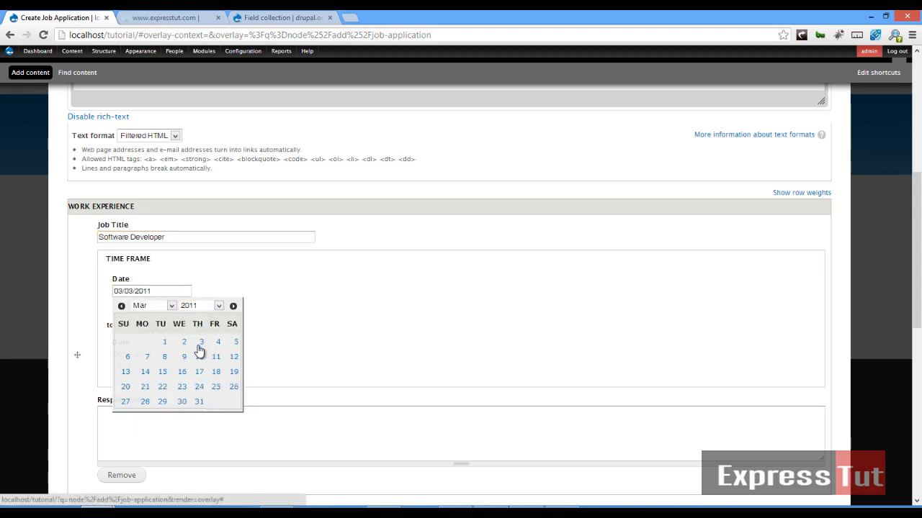
click(200, 344)
Give it the responsibility of fixing bugs in softwares and add a second work experience entry.
scroll(176, 412, down, 3)
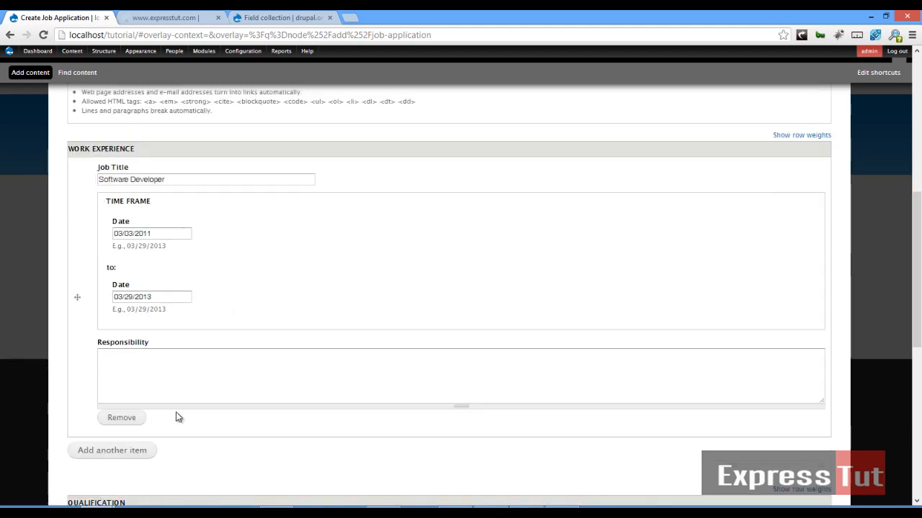
click(147, 331)
text(Was a re)
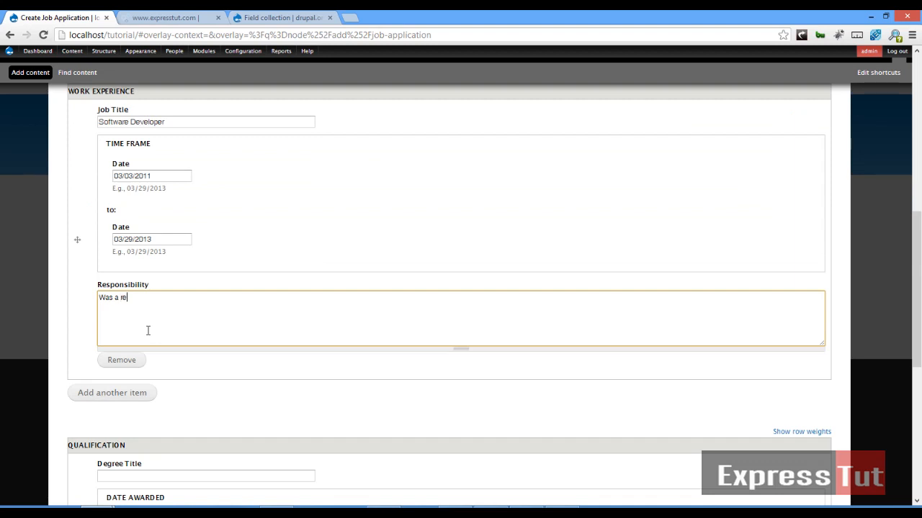
text(sponsible for fixing bugs in)
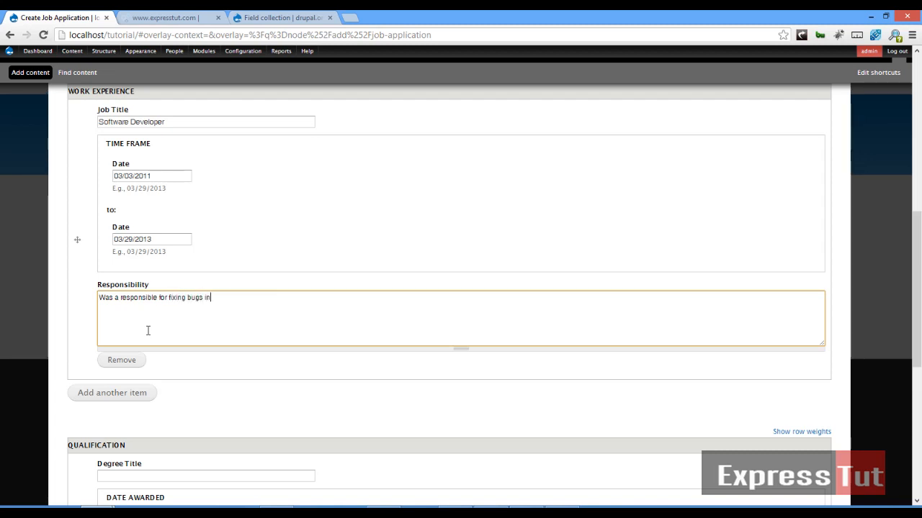
text( softwares)
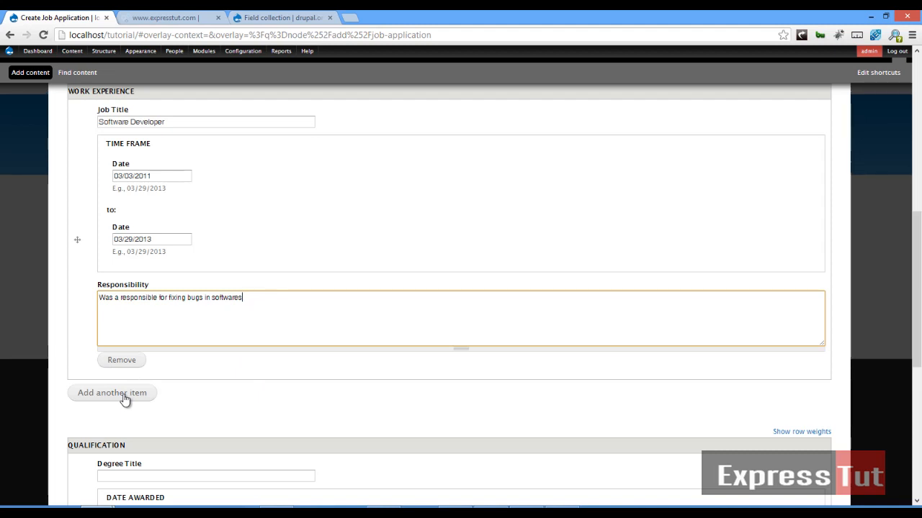
click(123, 397)
Enter Systems Developer as the second job title, starting 03/29/2010.
scroll(137, 384, down, 2)
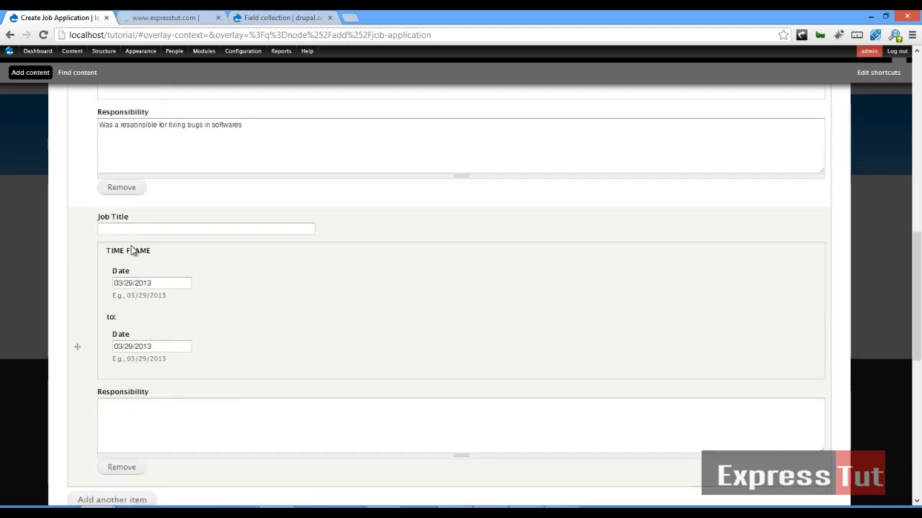
click(137, 227)
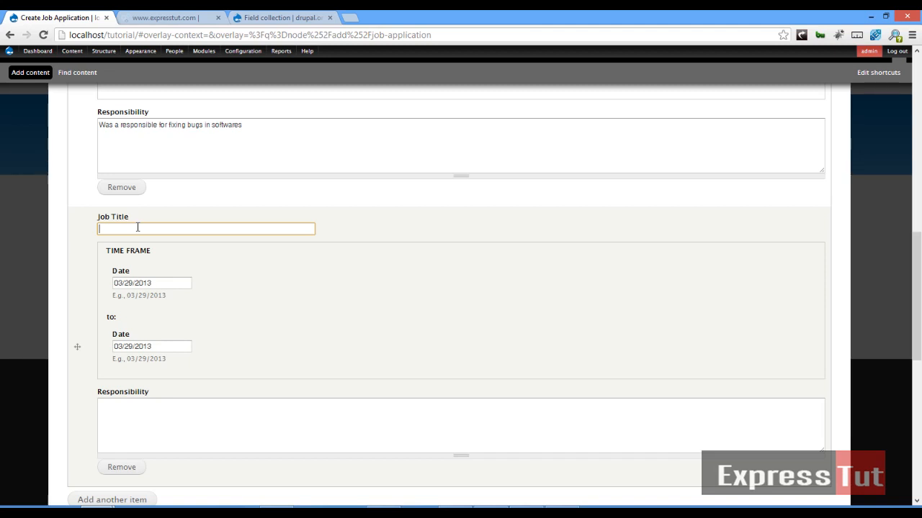
text(Systems Developer)
click(159, 283)
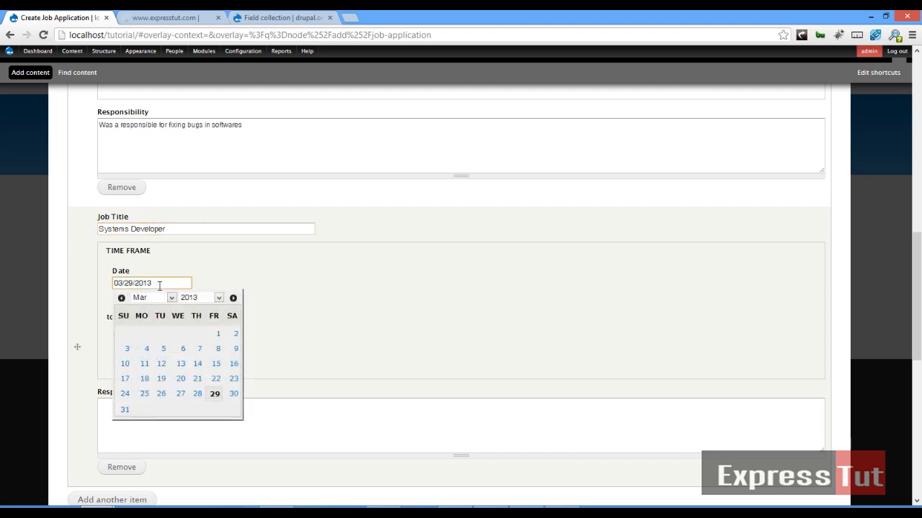
key(BackSpace)
text(0)
click(262, 282)
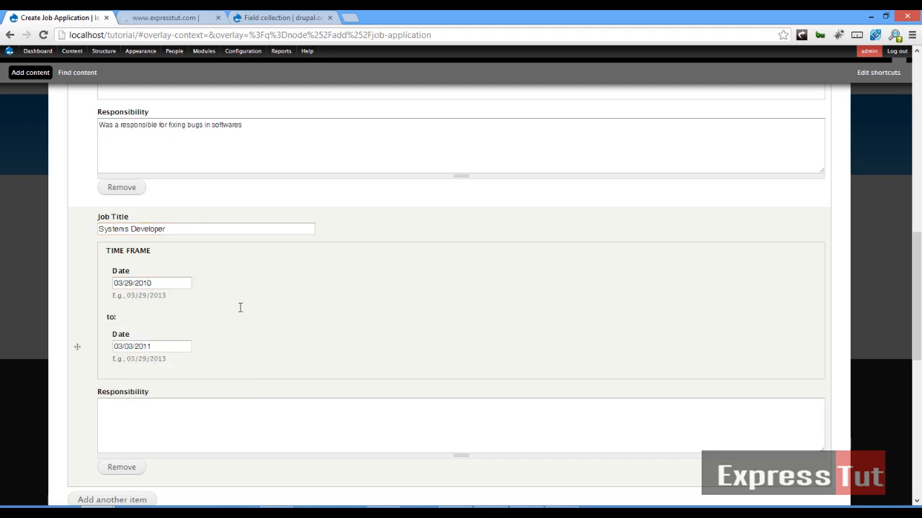
Set its responsibility to 'Made sure systems worked perfectly', correcting the 'wored' typo.
scroll(240, 307, down, 2)
click(126, 243)
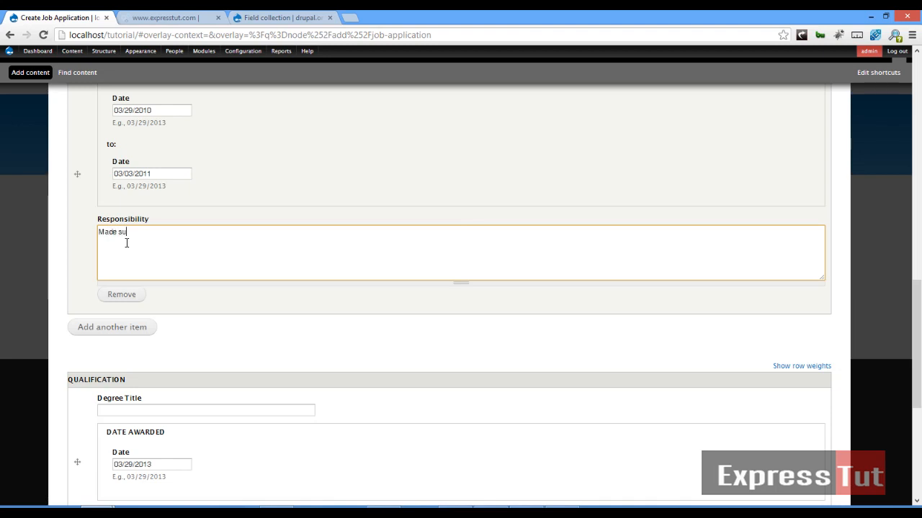
text(Made sure systems wored perfectly)
click(193, 320)
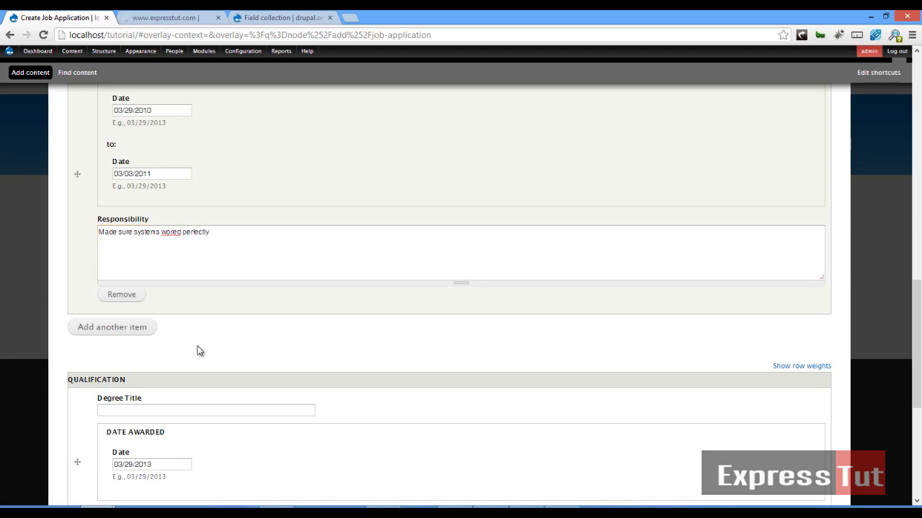
click(176, 232)
text(k)
scroll(194, 249, down, 2)
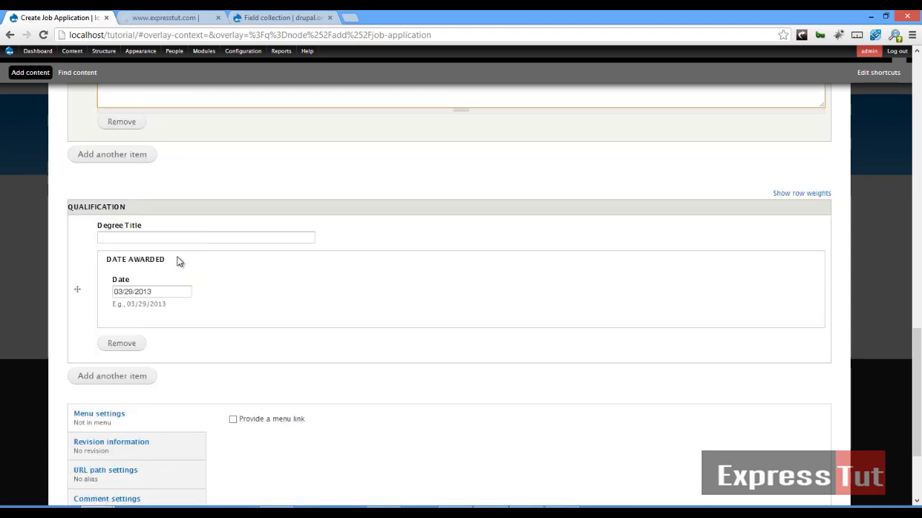
Add a Bsc qualification awarded 03/03/2010 and add a second qualification entry.
click(163, 235)
text(B)
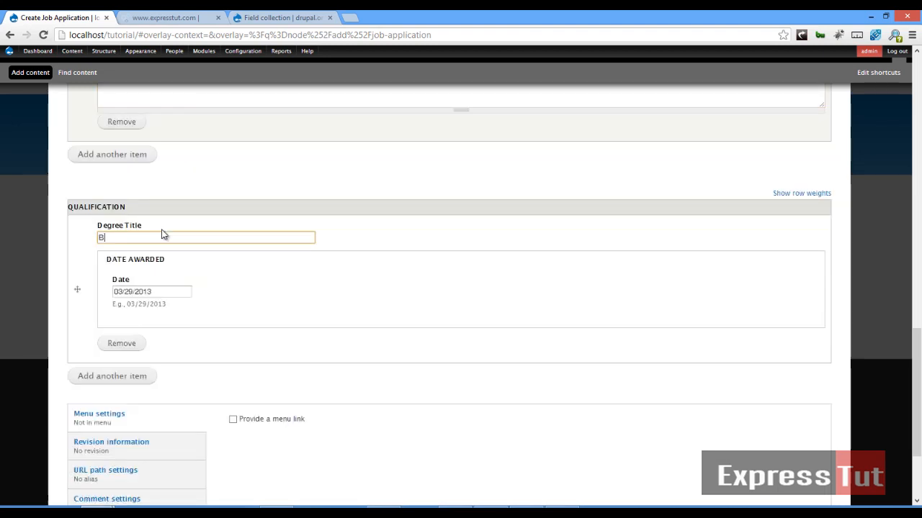
text(sc)
click(150, 292)
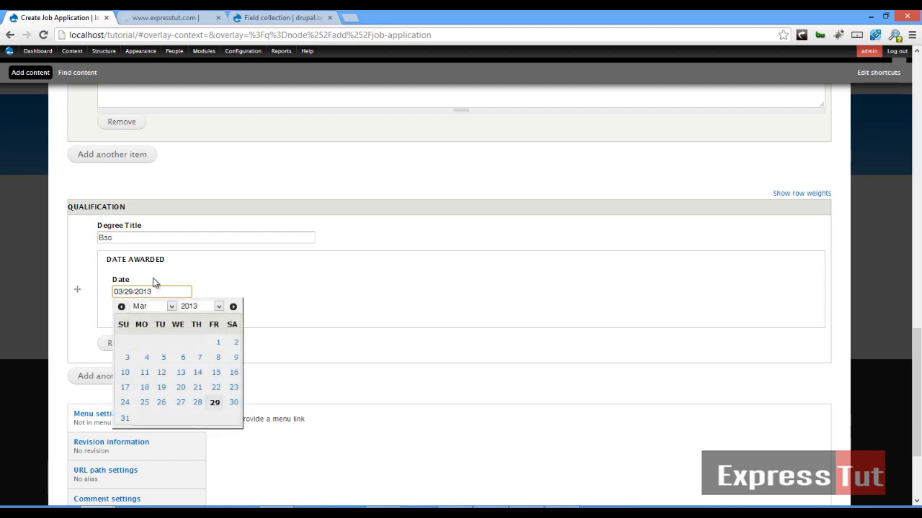
click(218, 306)
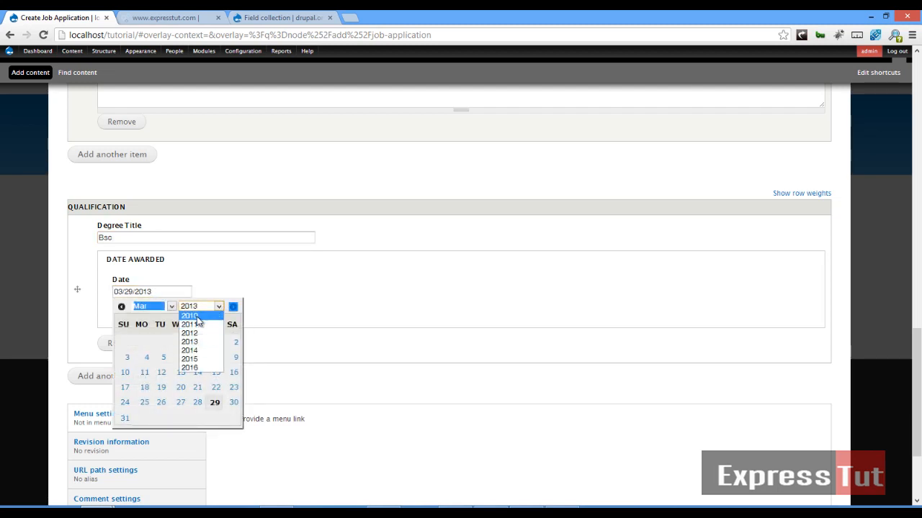
click(199, 315)
click(184, 343)
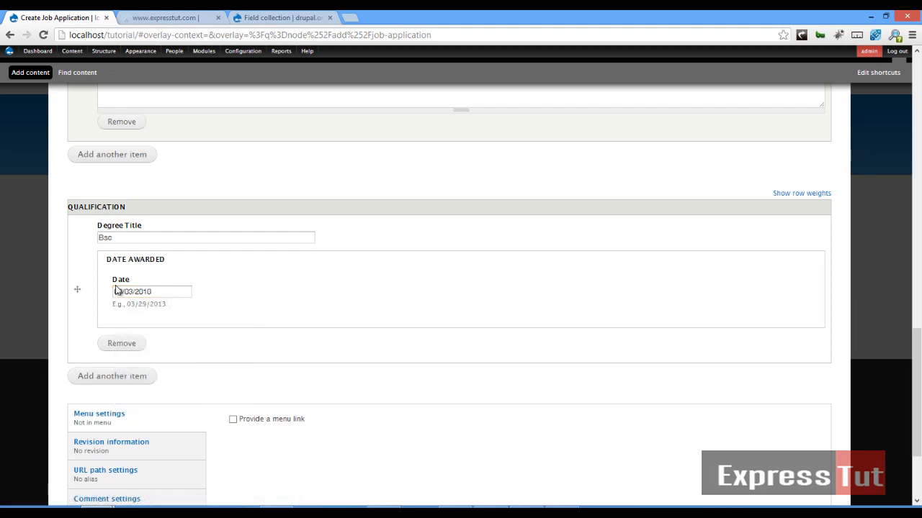
click(123, 377)
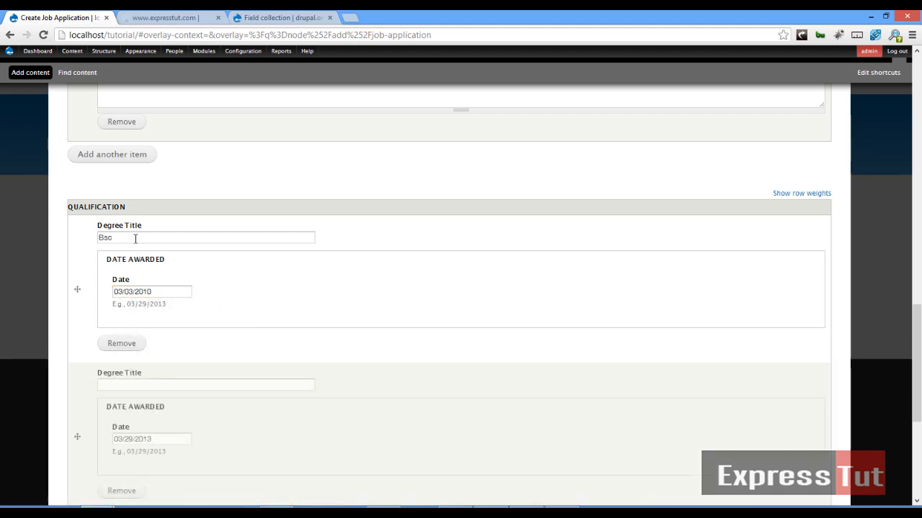
Enter Msc as the second degree title, awarded 03/29/2011.
click(139, 384)
text(M)
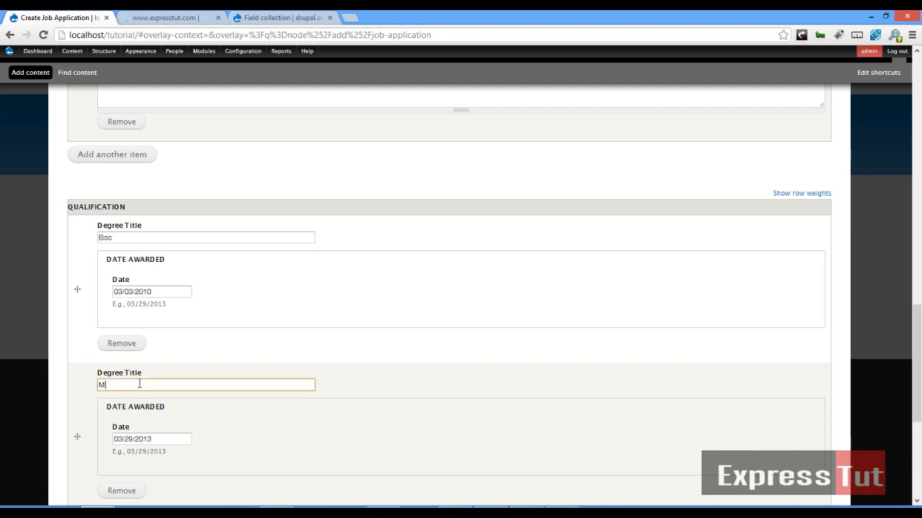
text(sc)
scroll(148, 389, up, 2)
scroll(141, 360, down, 3)
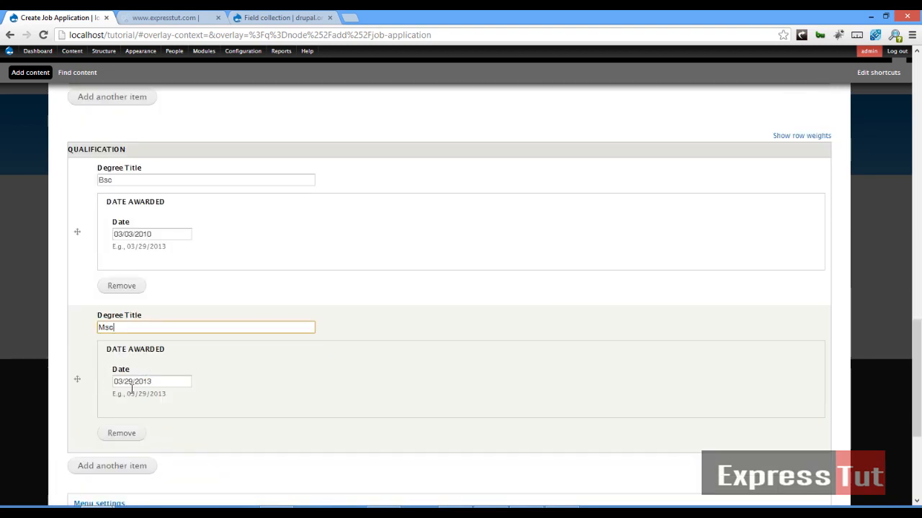
click(156, 381)
key(BackSpace)
text(1)
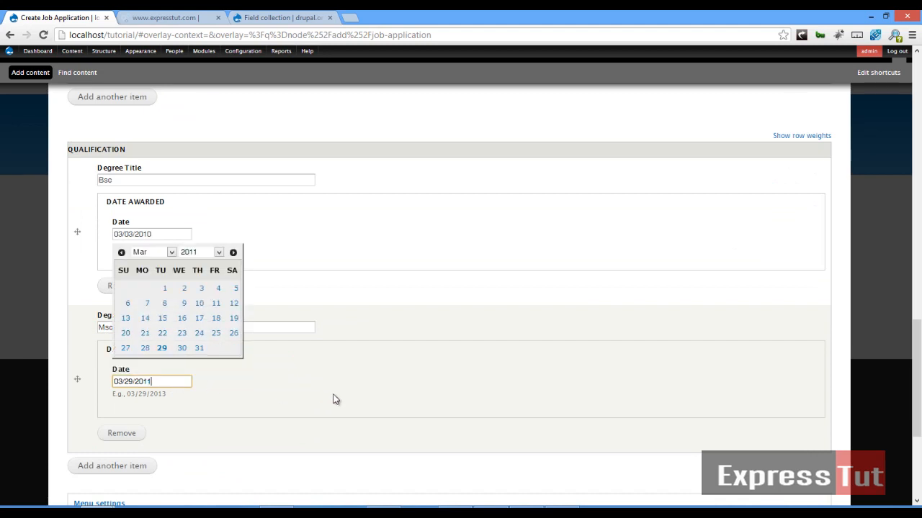
click(333, 397)
scroll(162, 432, down, 3)
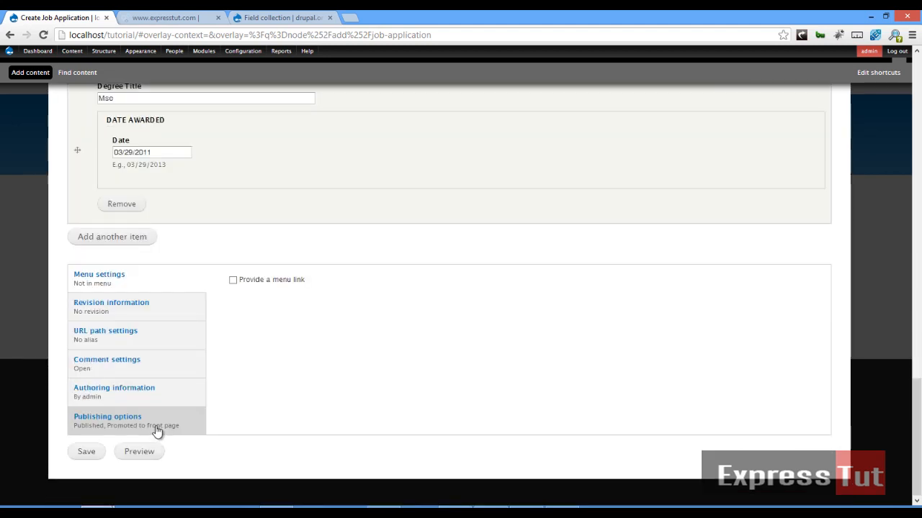
Save the application and review both work experiences and the Bsc and Msc qualifications on its page.
click(87, 454)
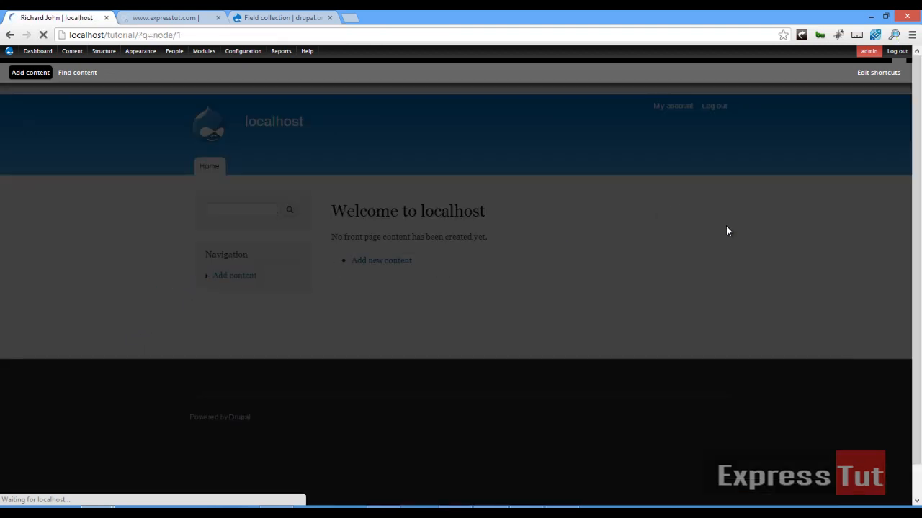
scroll(727, 229, down, 3)
scroll(728, 233, down, 4)
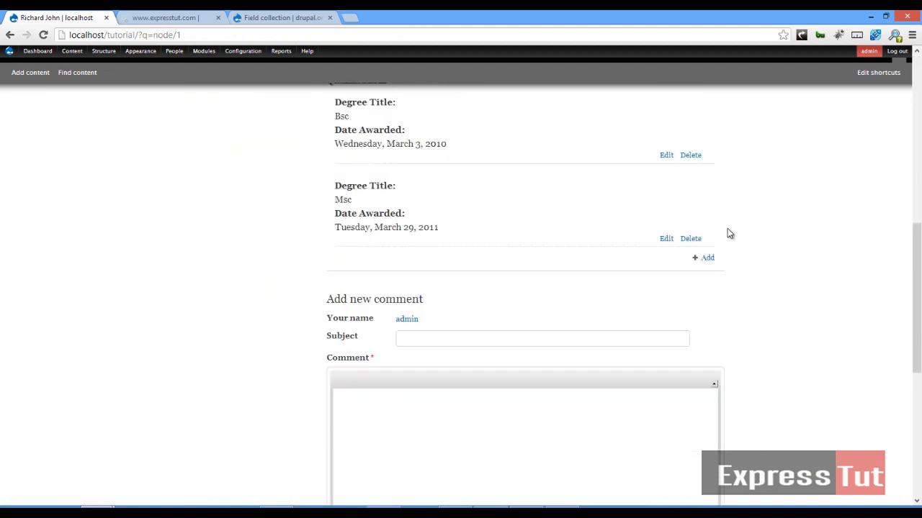
scroll(728, 233, up, 6)
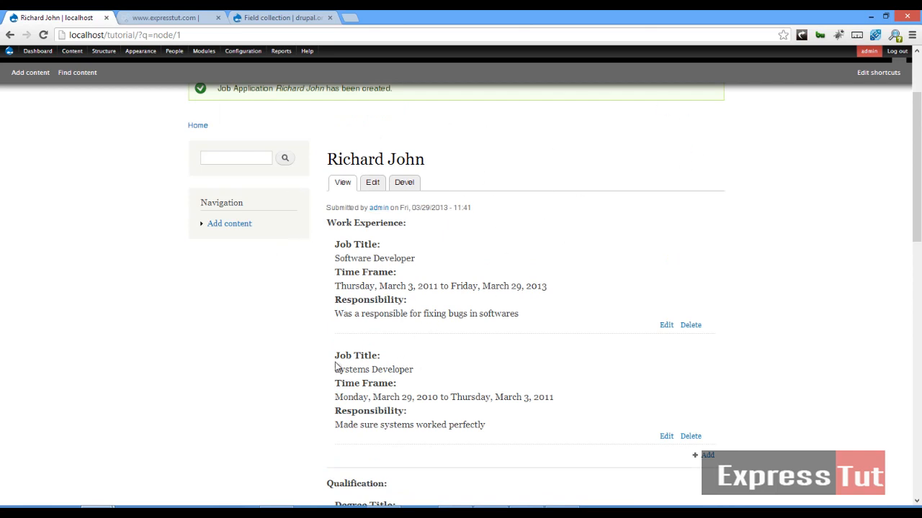
scroll(839, 277, down, 3)
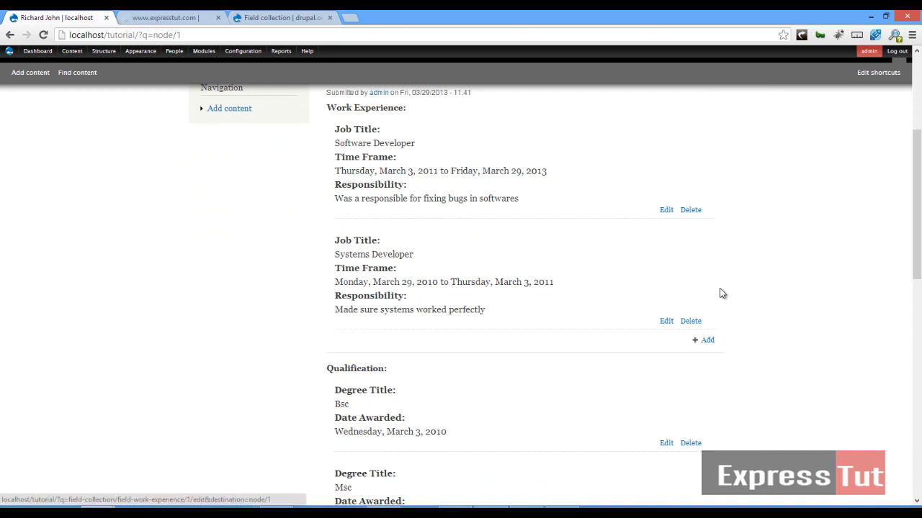
scroll(733, 298, down, 6)
scroll(727, 308, up, 12)
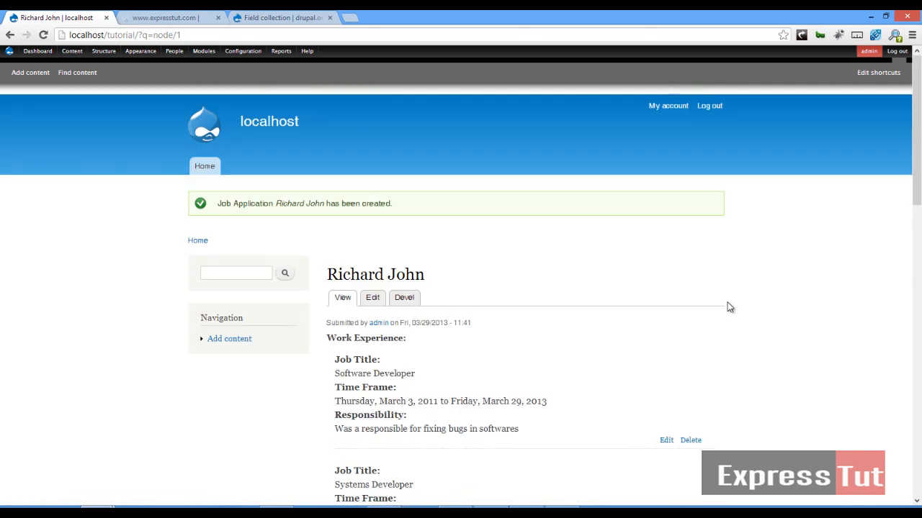
scroll(727, 306, down, 7)
scroll(727, 307, up, 7)
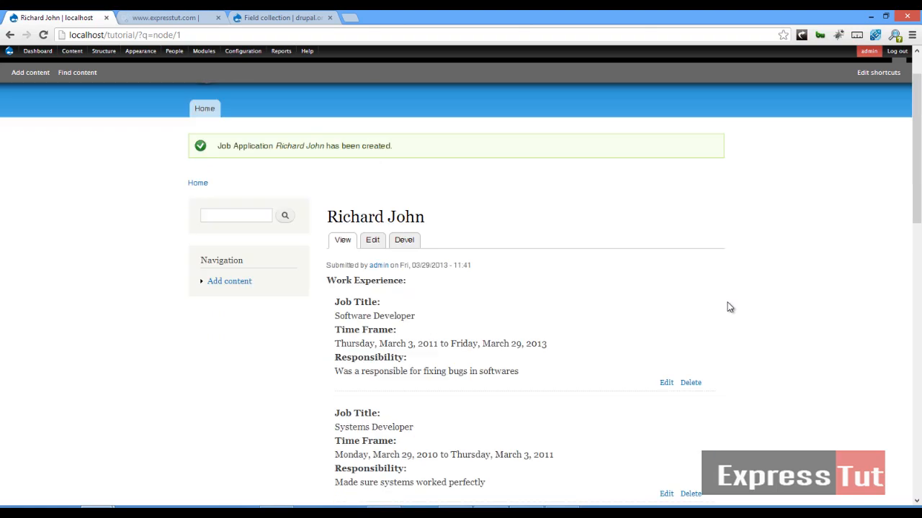